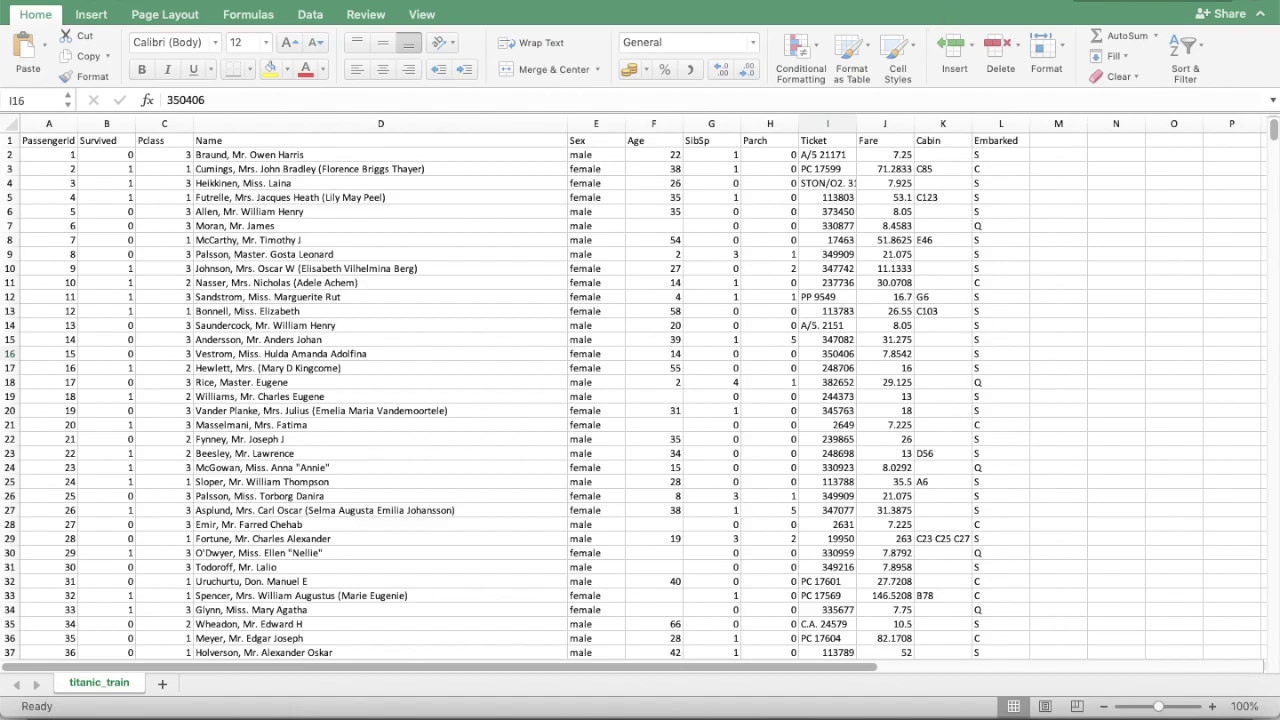
Switch to the browser and open the Data section of Kaggle's Titanic competition
key("super+Tab")
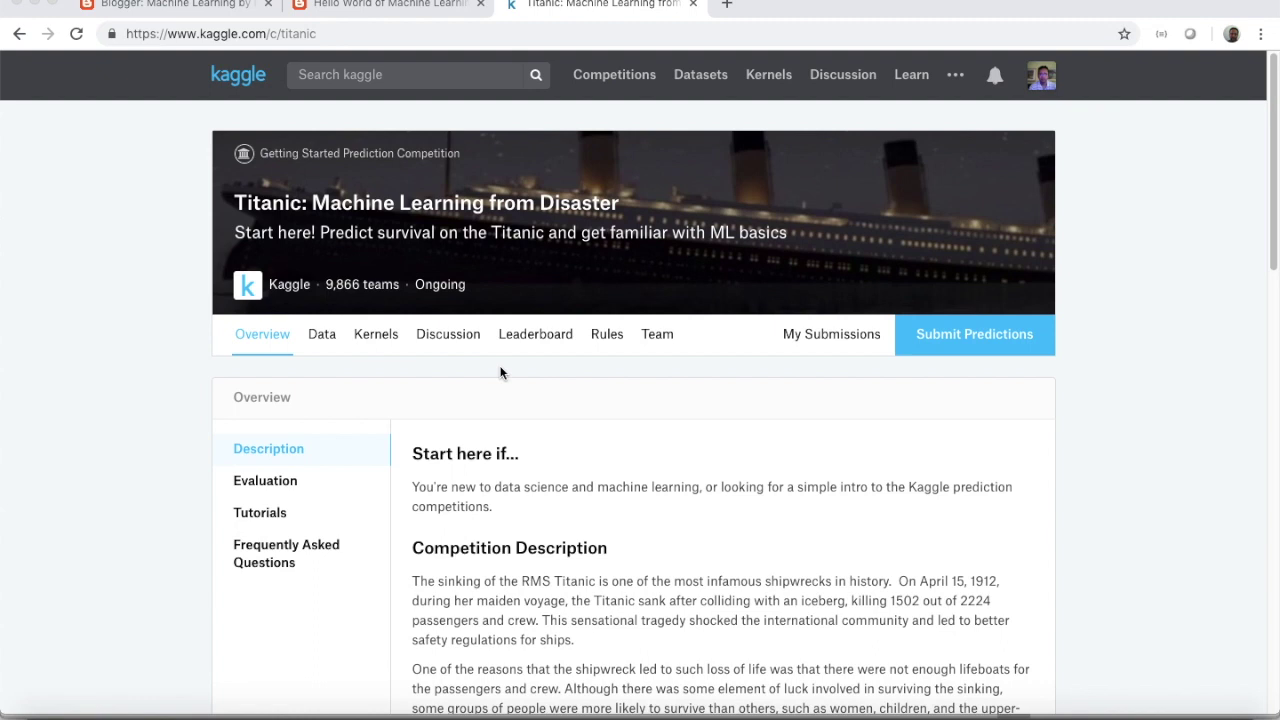
left_click(323, 340)
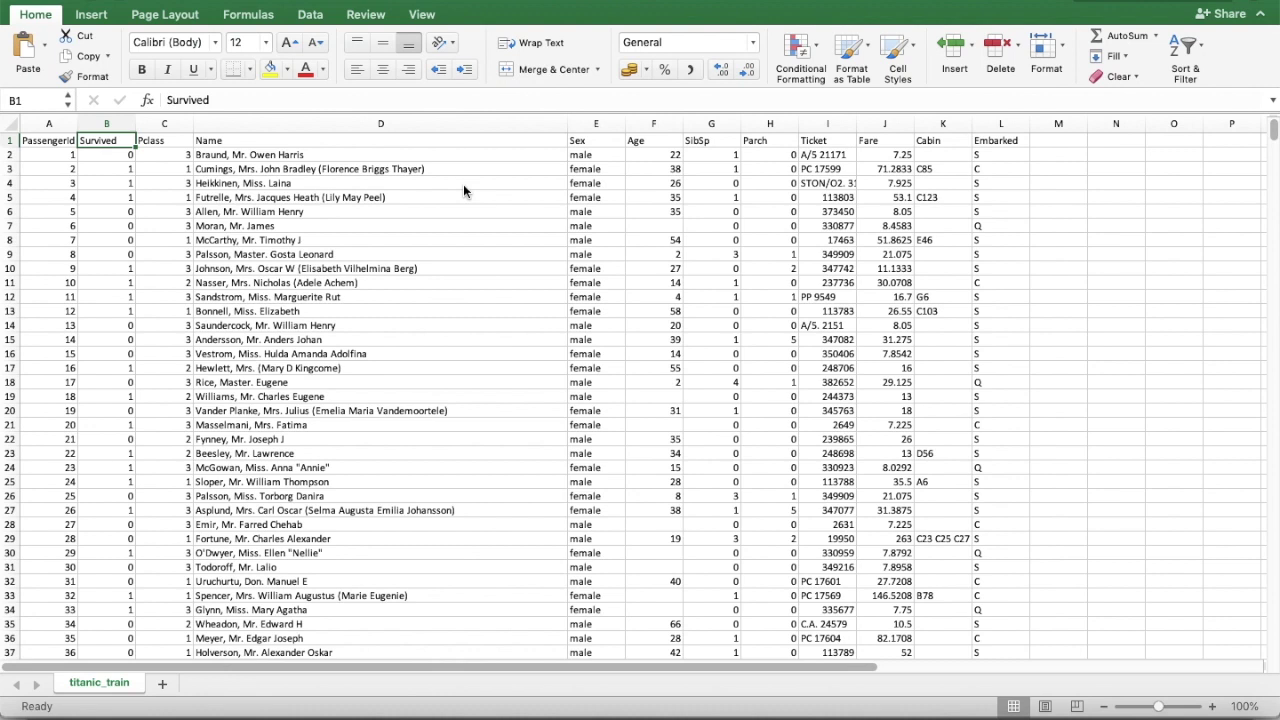
Examine the PassengerId, Survived, Pclass, Sex and Age columns of the titanic_train sheet one after another
left_click(50, 122)
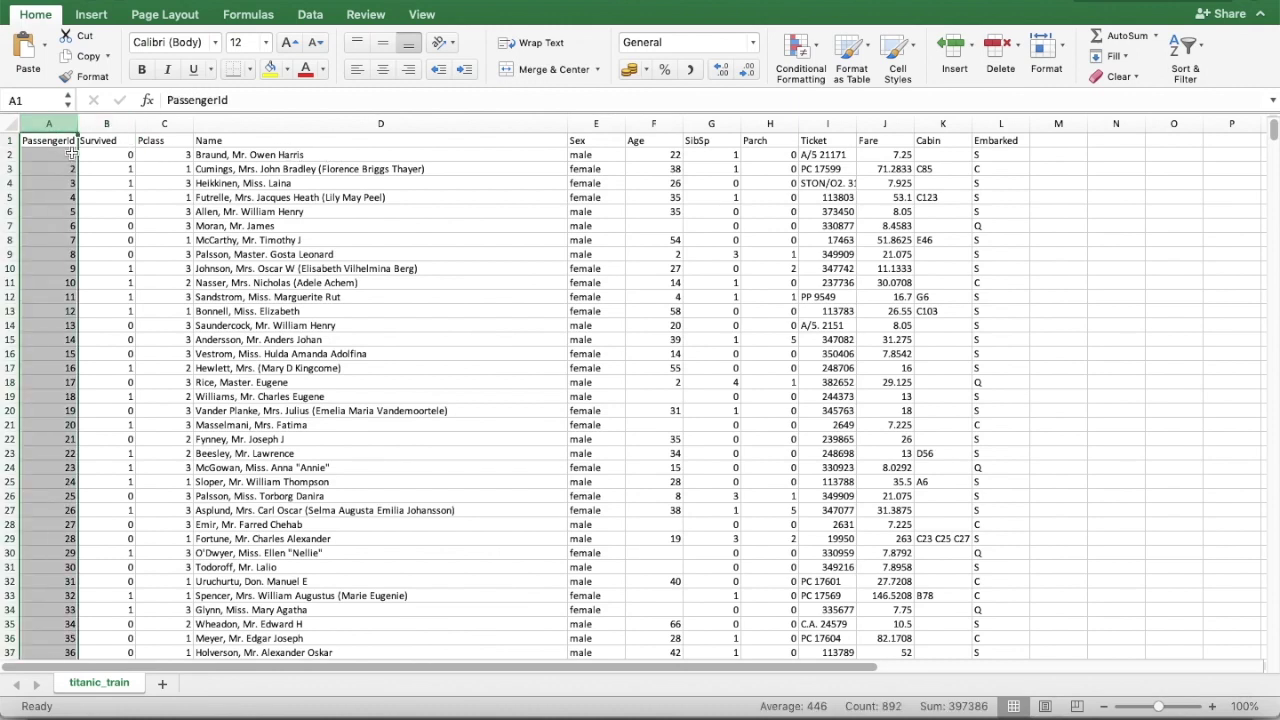
left_click(72, 151)
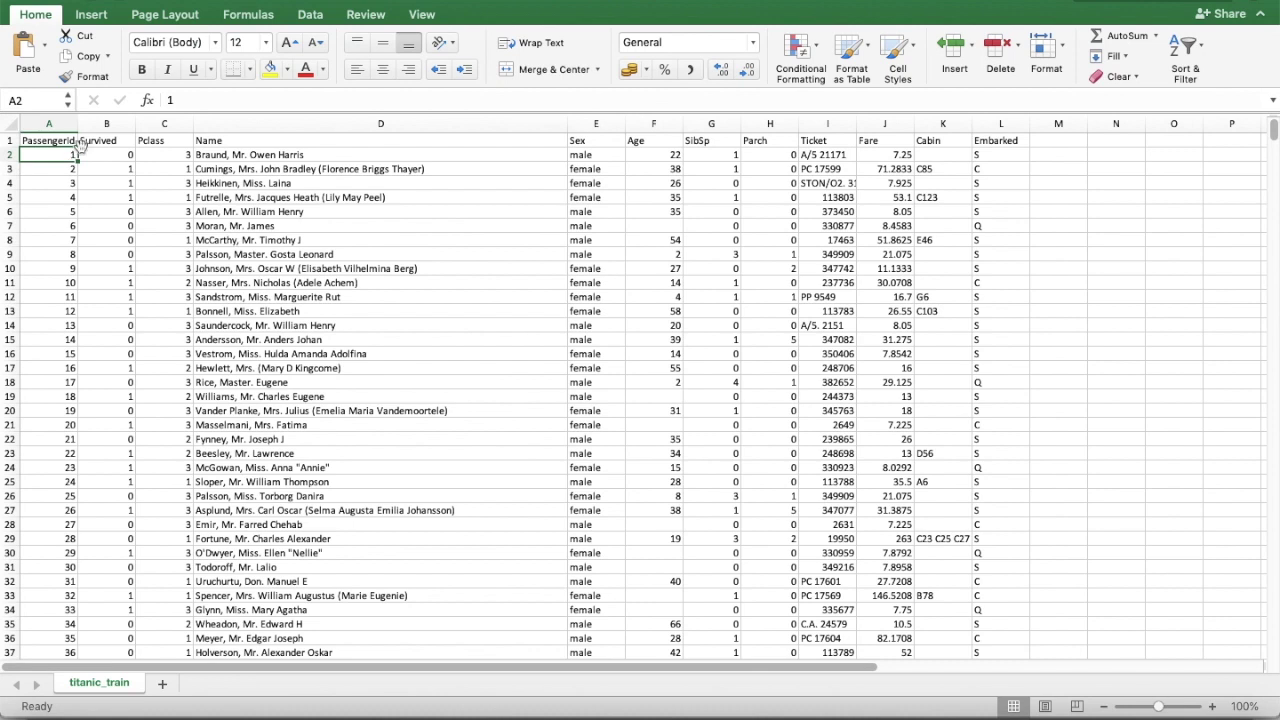
left_click(112, 122)
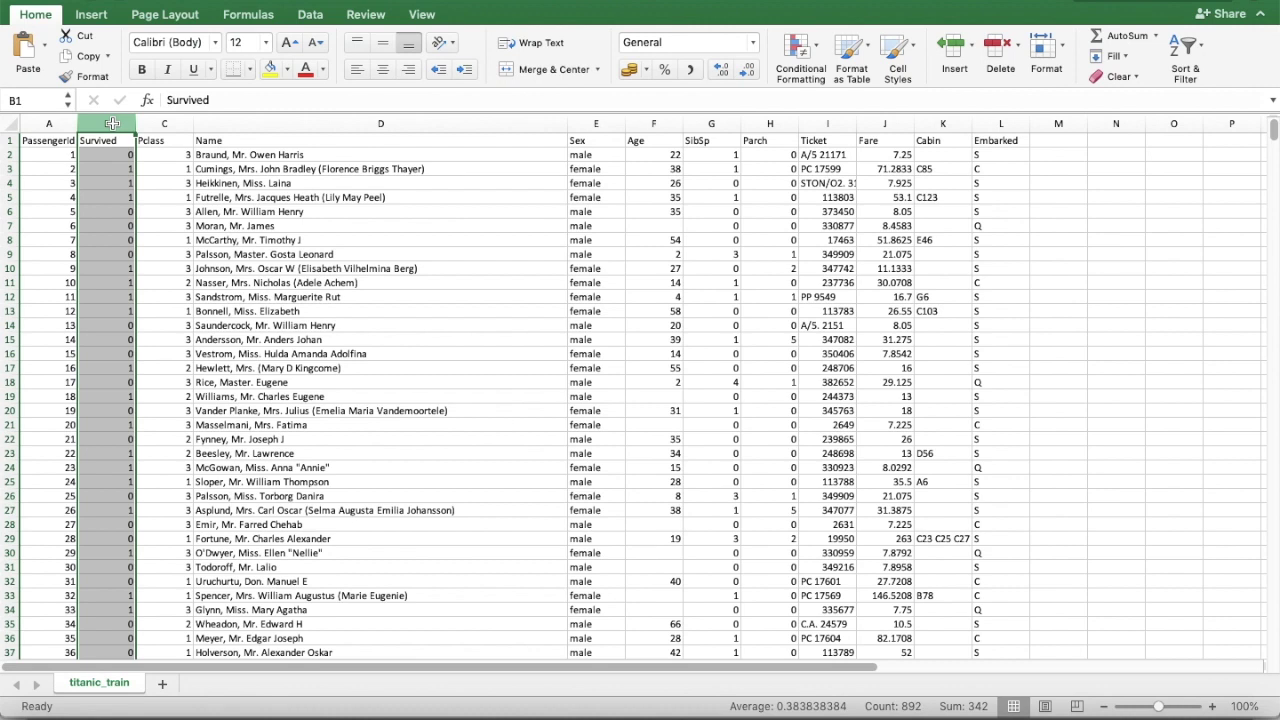
left_click(158, 122)
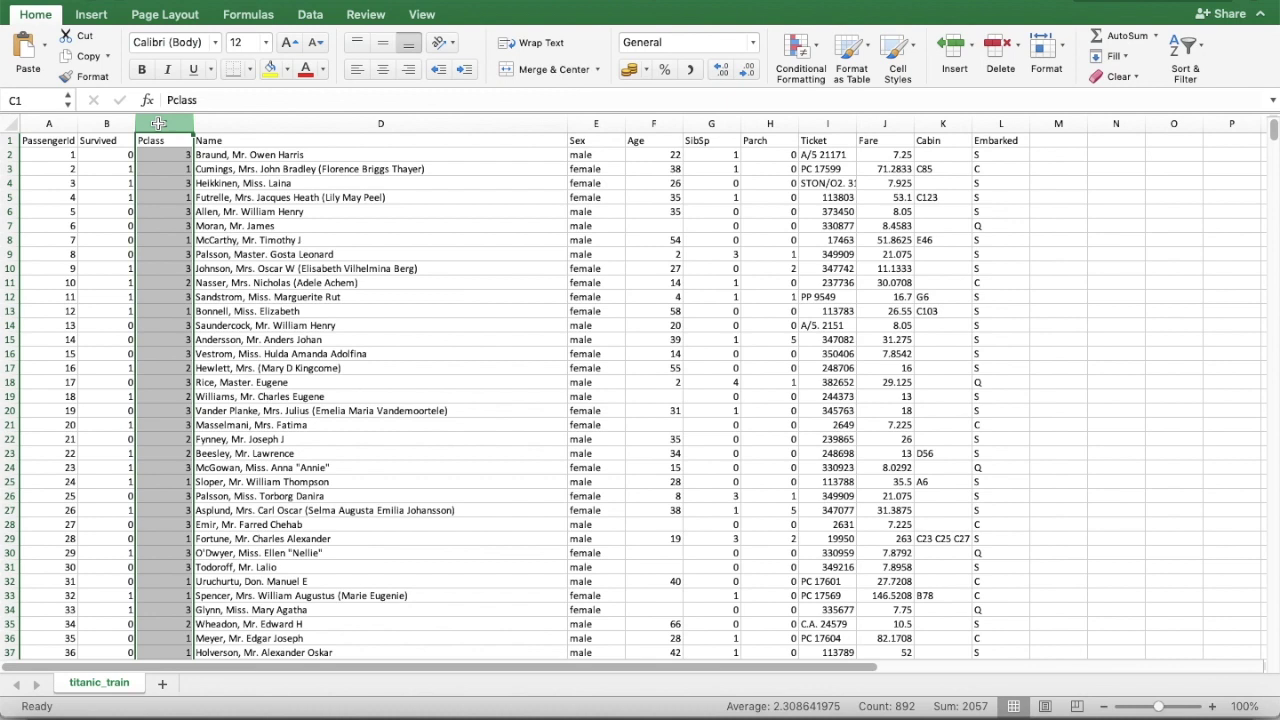
left_click(604, 121)
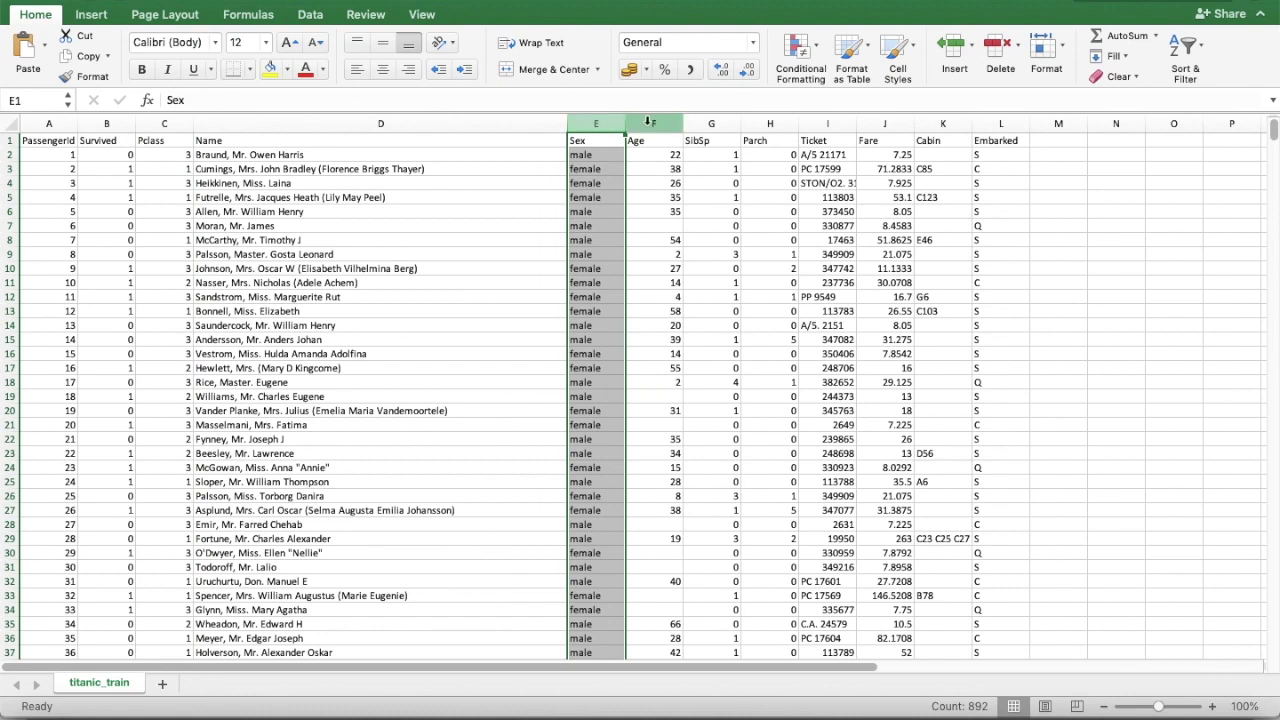
left_click(648, 121)
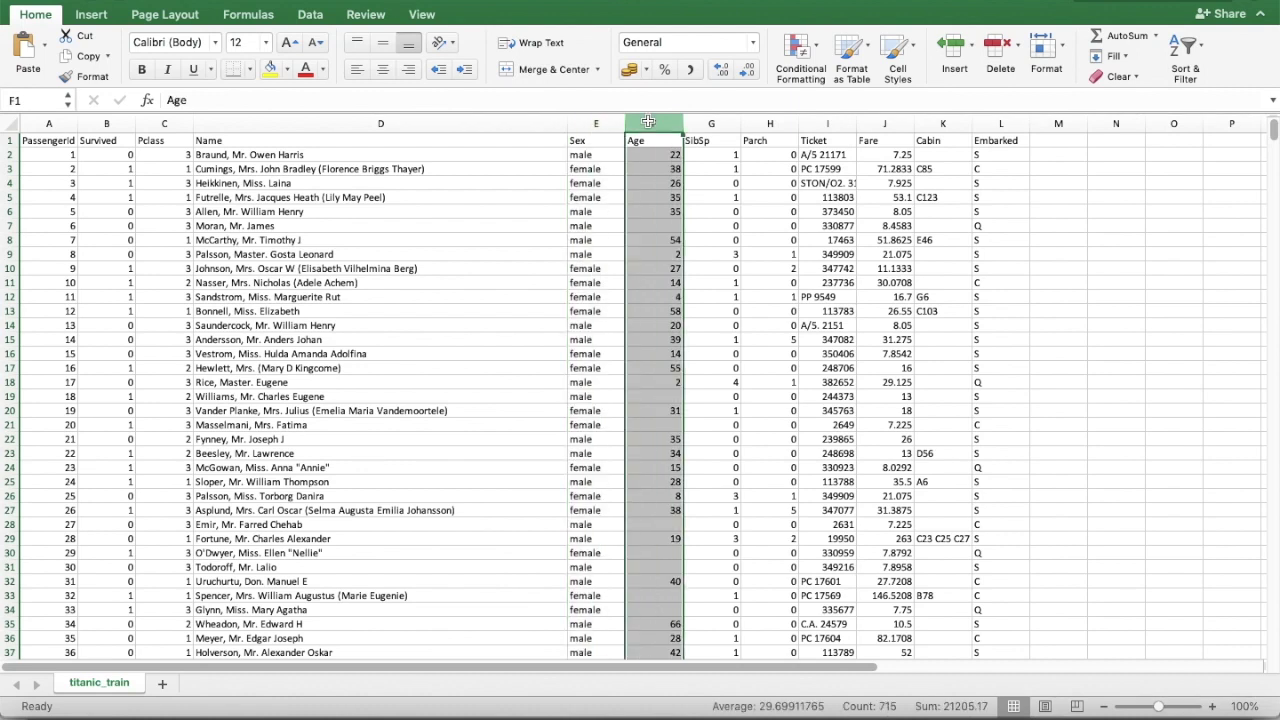
Examine the SibSp, Parch, Ticket, Fare, Cabin and Embarked columns of the titanic_train sheet
left_click(709, 123)
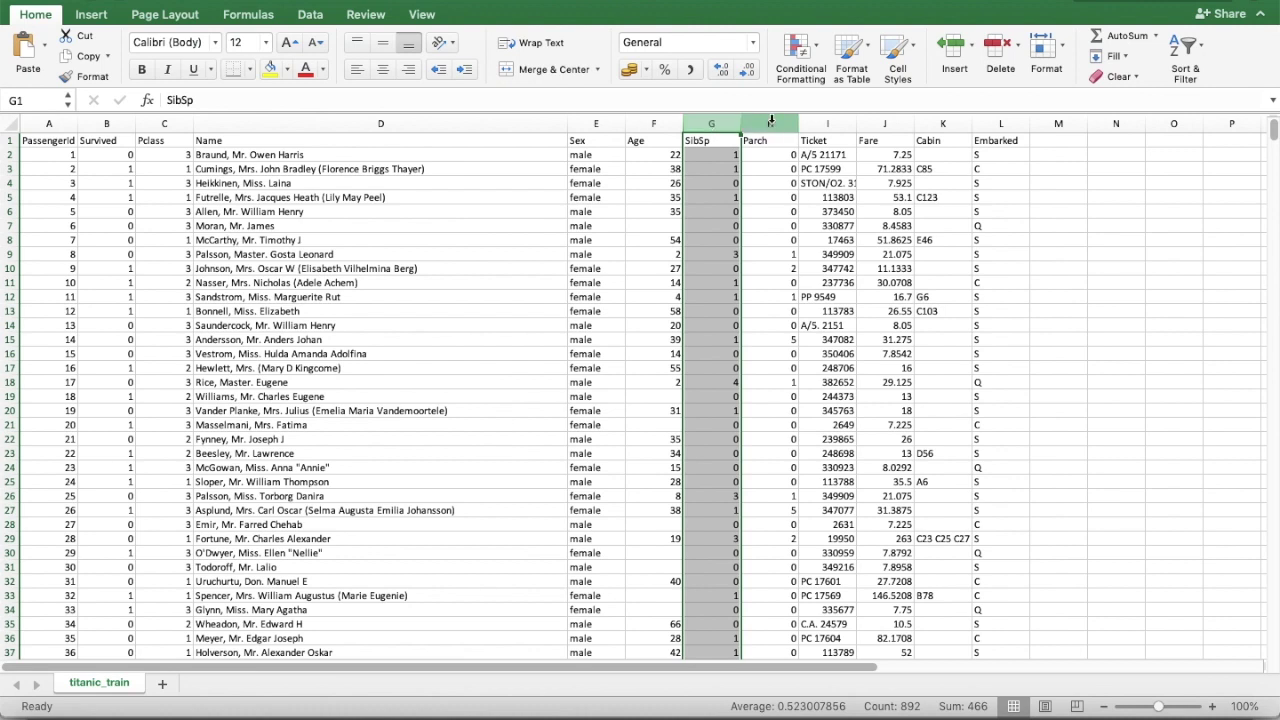
left_click(771, 121)
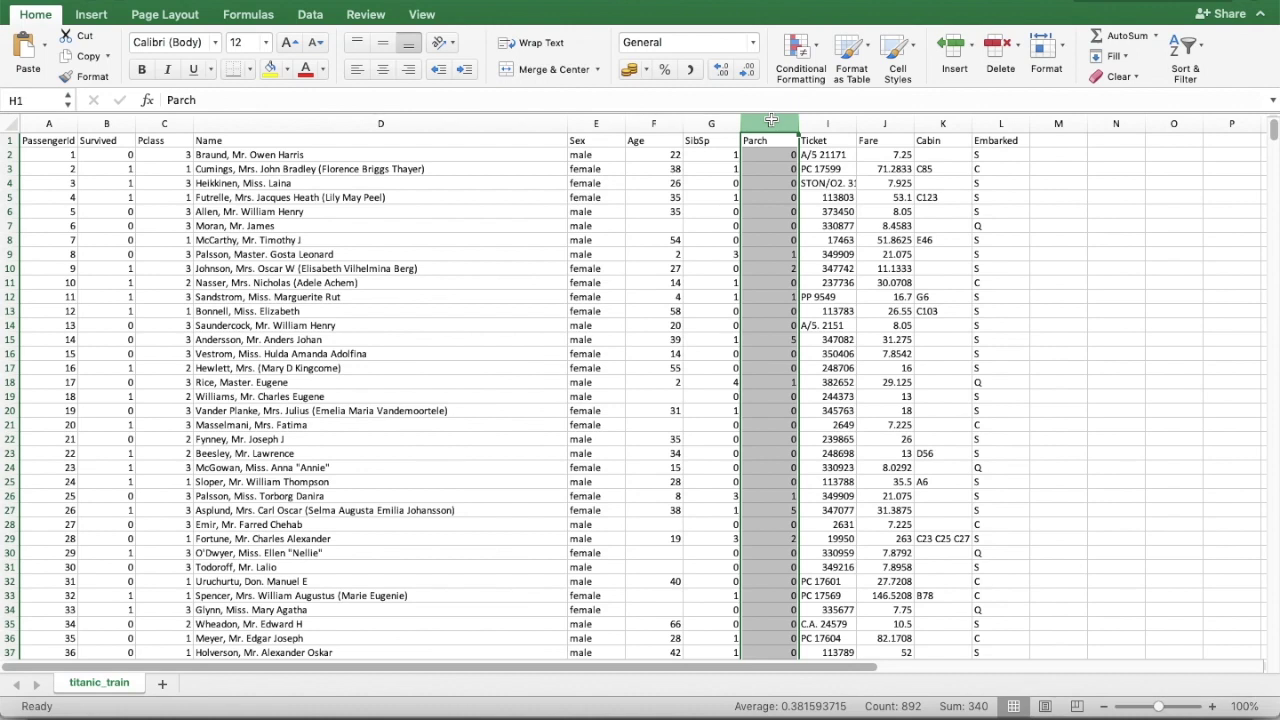
left_click(825, 124)
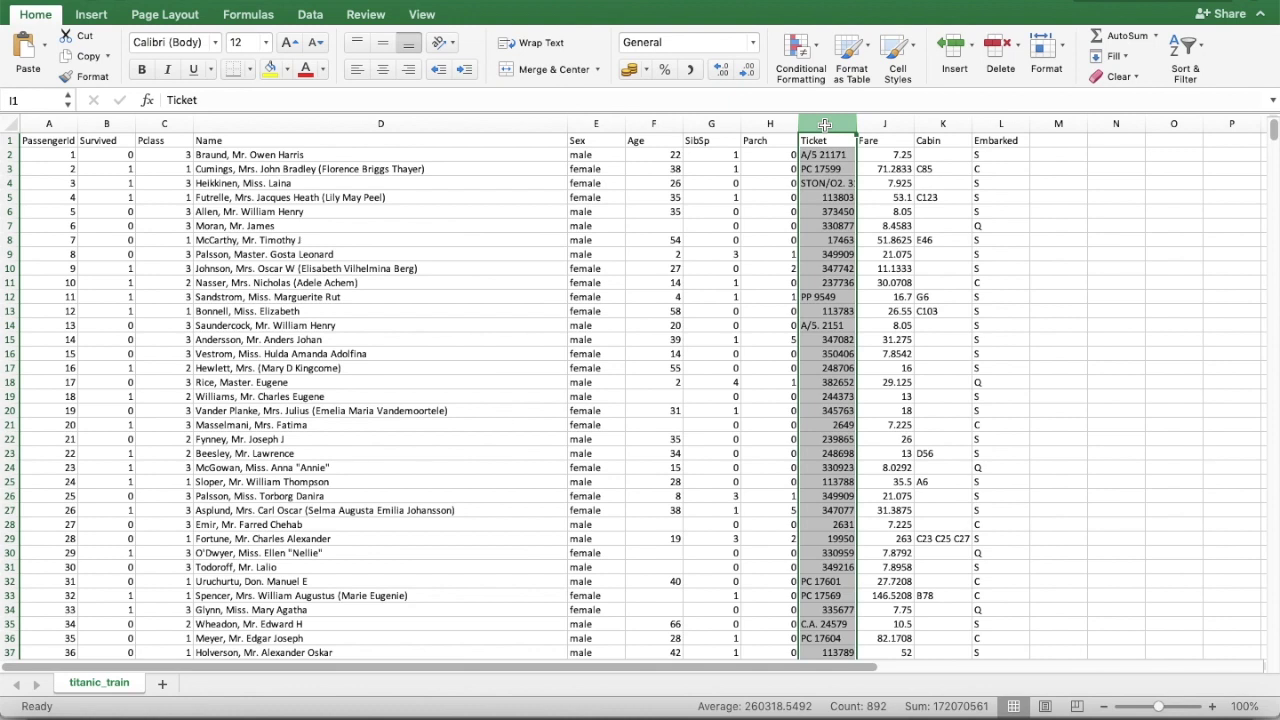
left_click(885, 123)
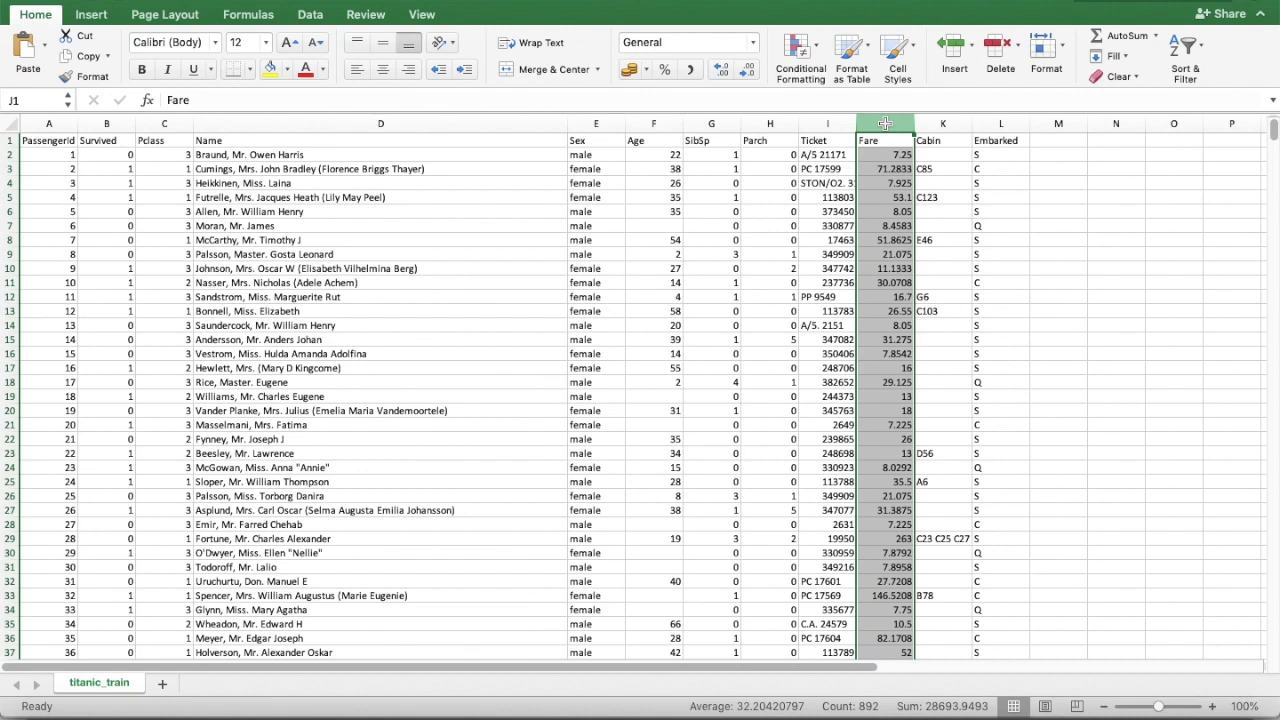
left_click(940, 122)
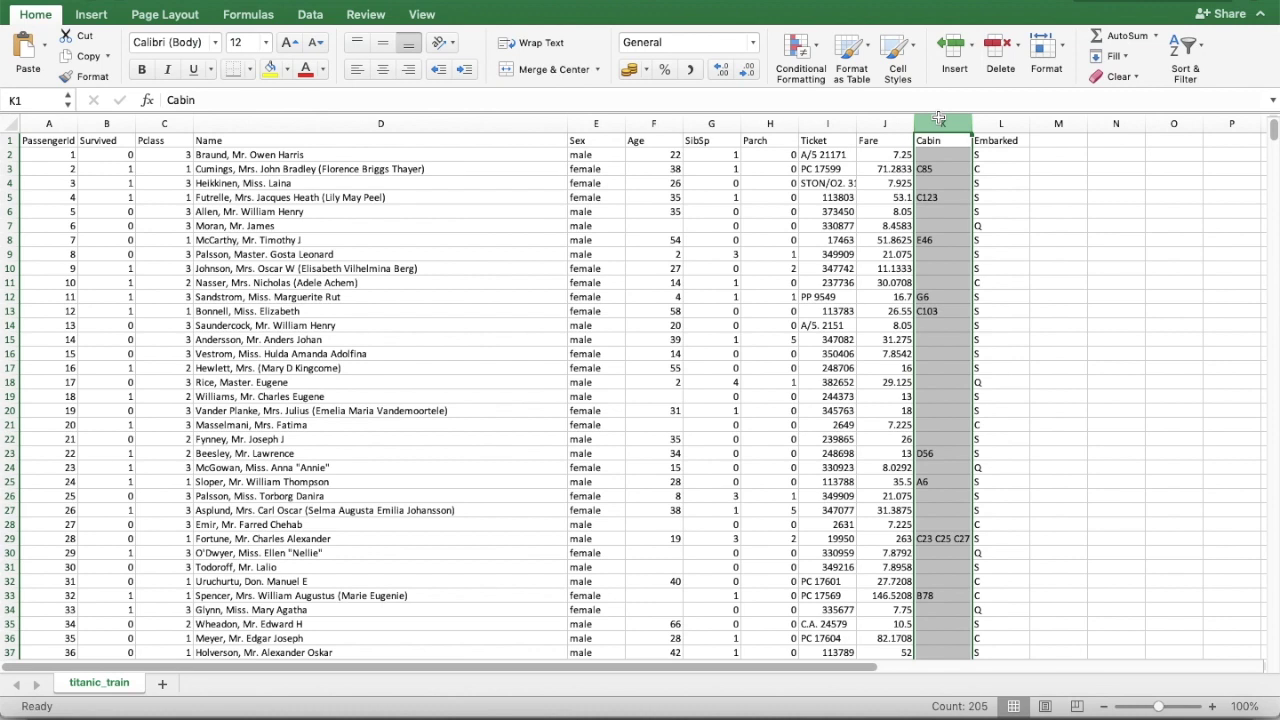
left_click(996, 121)
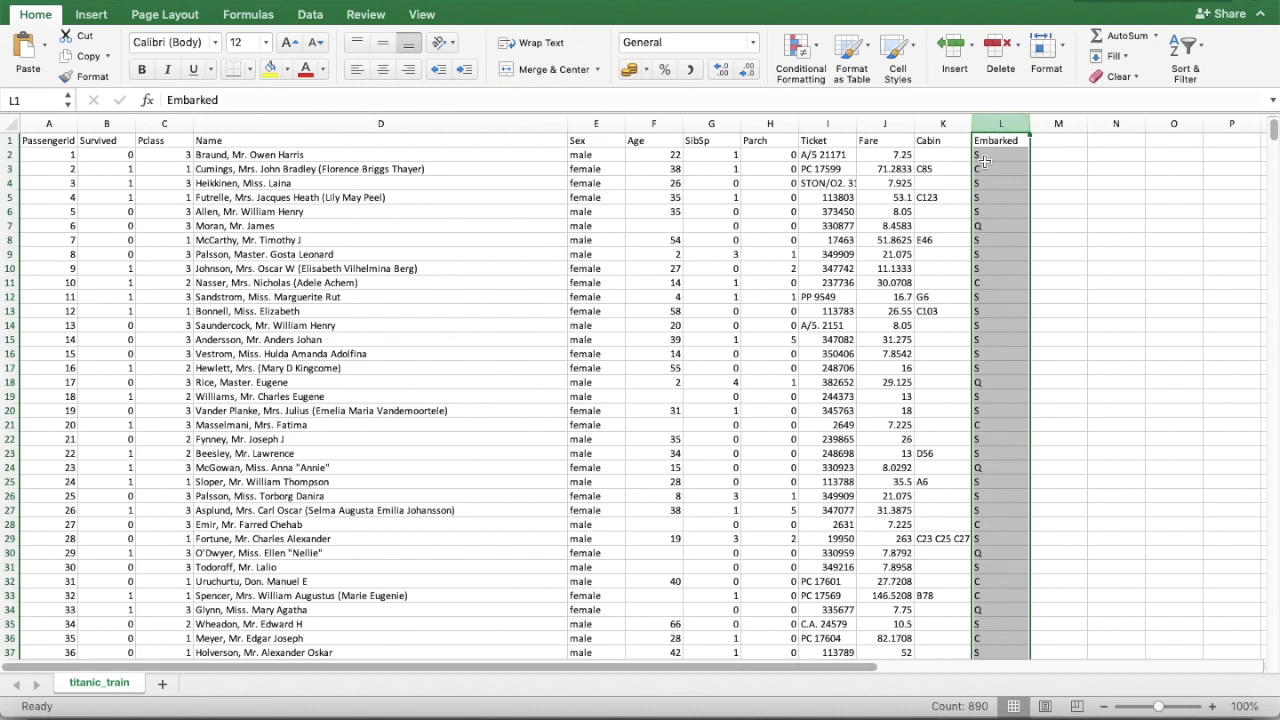
left_click(985, 157)
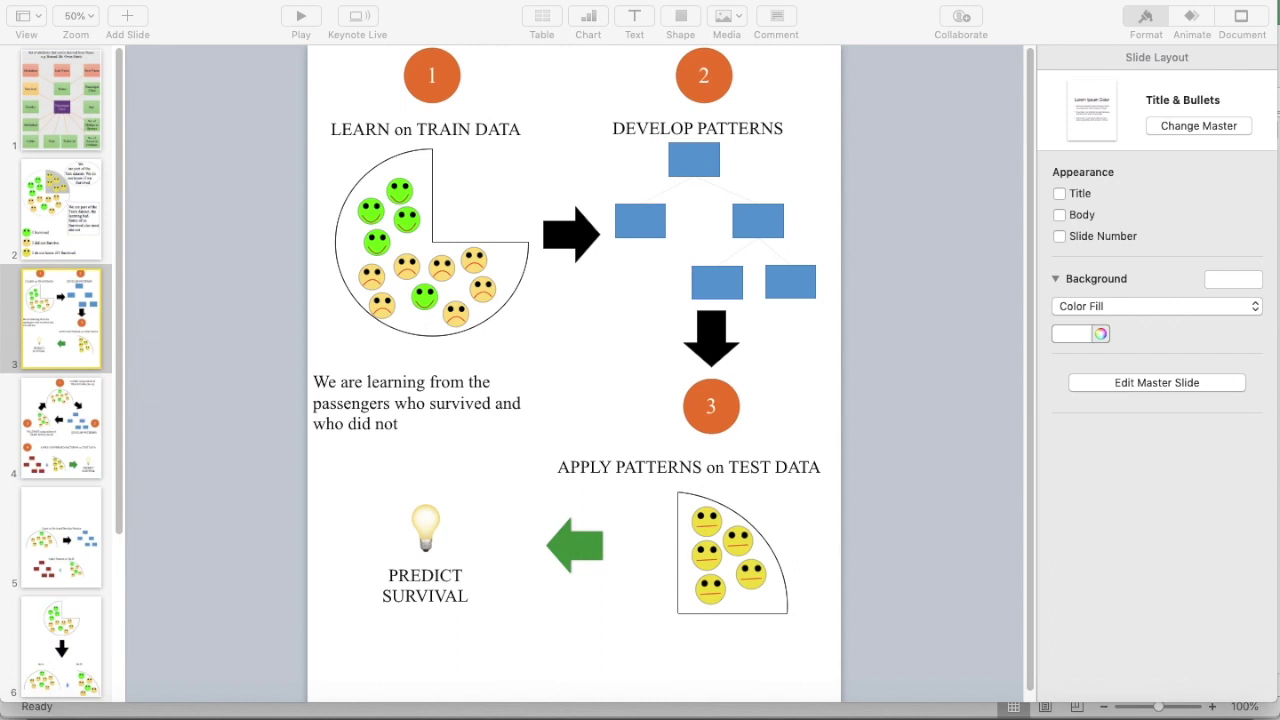
Switch from the slides back to the titanic_train spreadsheet and review the Survived column and the surrounding passenger data
key("super+Tab")
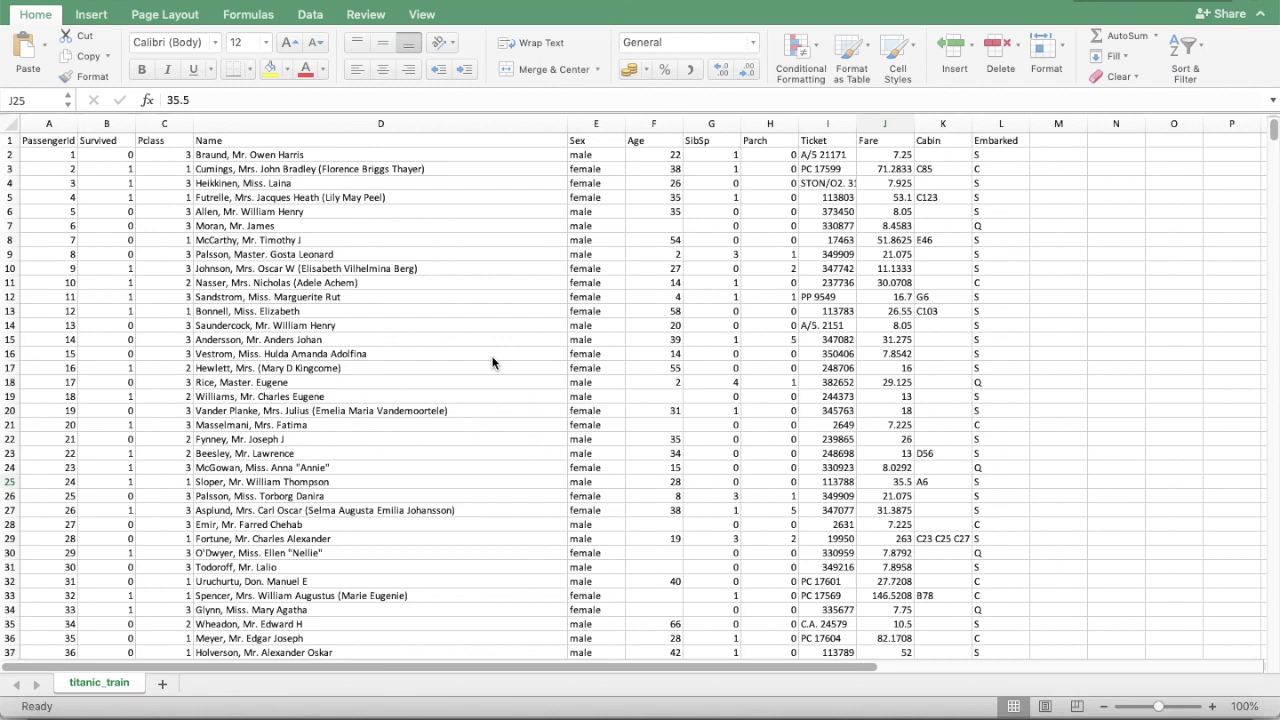
left_click(112, 122)
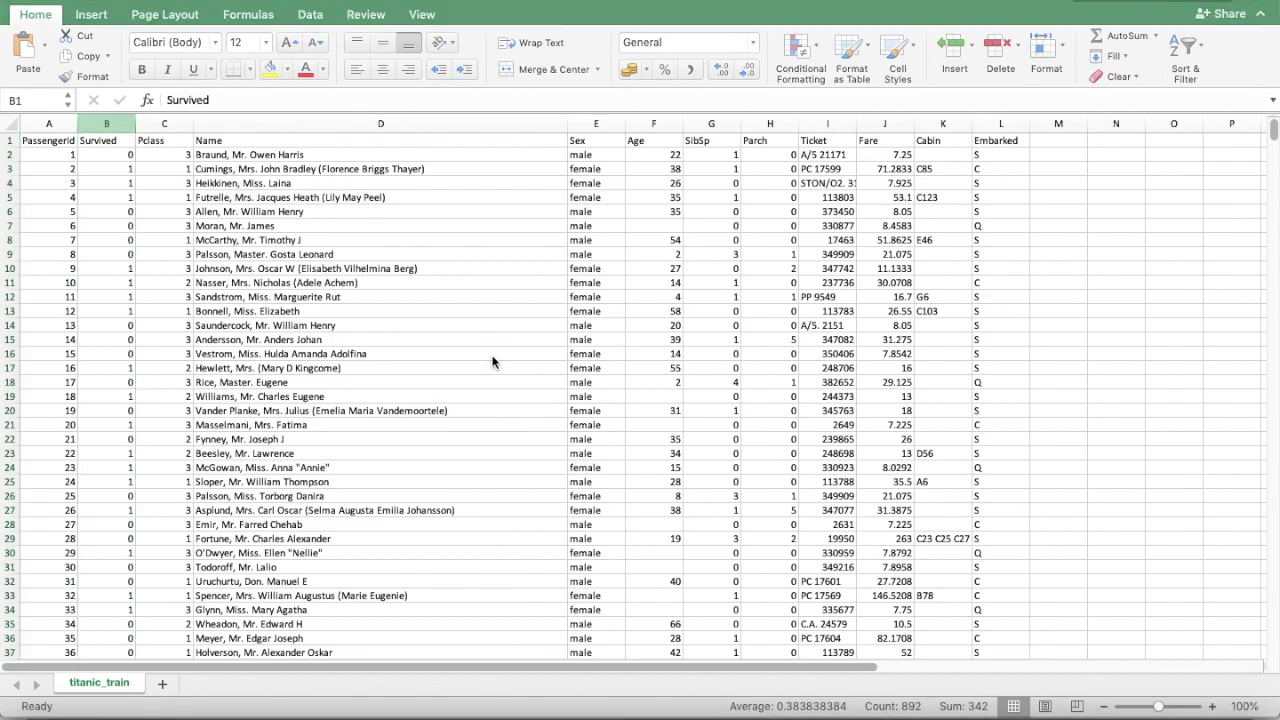
scroll(492, 362, "right", 3)
scroll(492, 362, "down", 1)
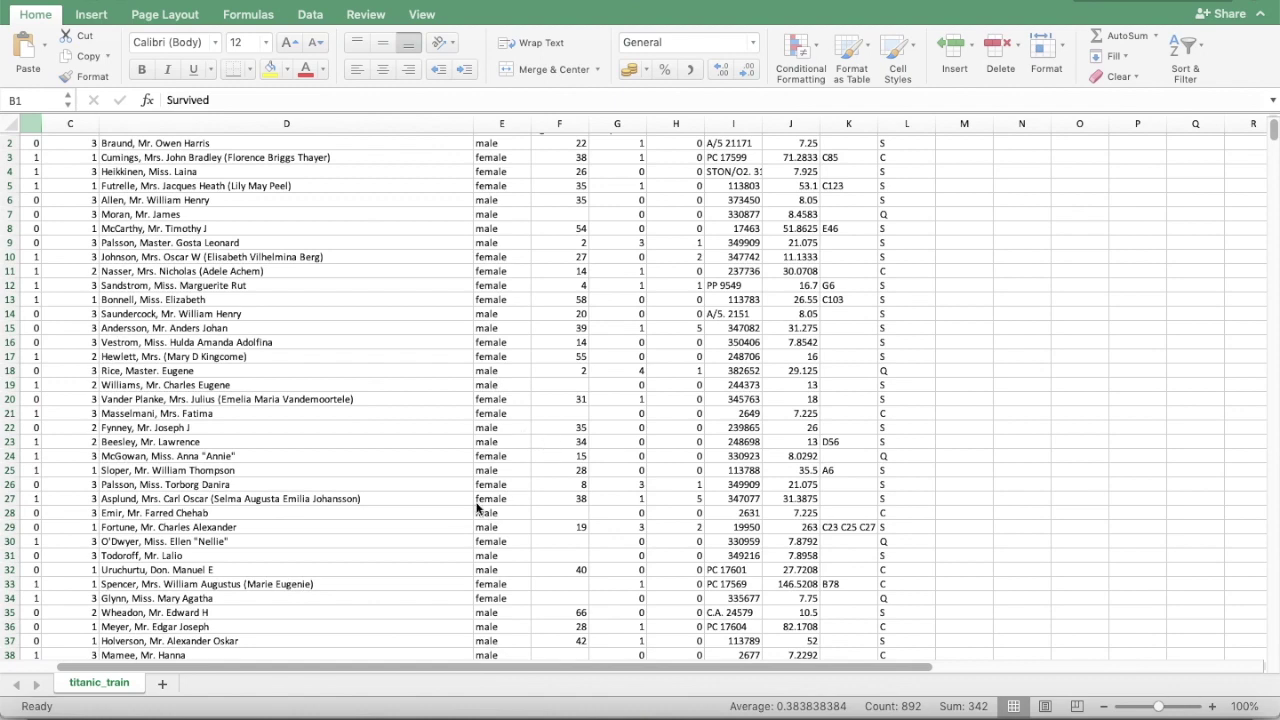
Create a PivotTable on a new worksheet from all titanic_train data in columns A to L
left_click(29, 684)
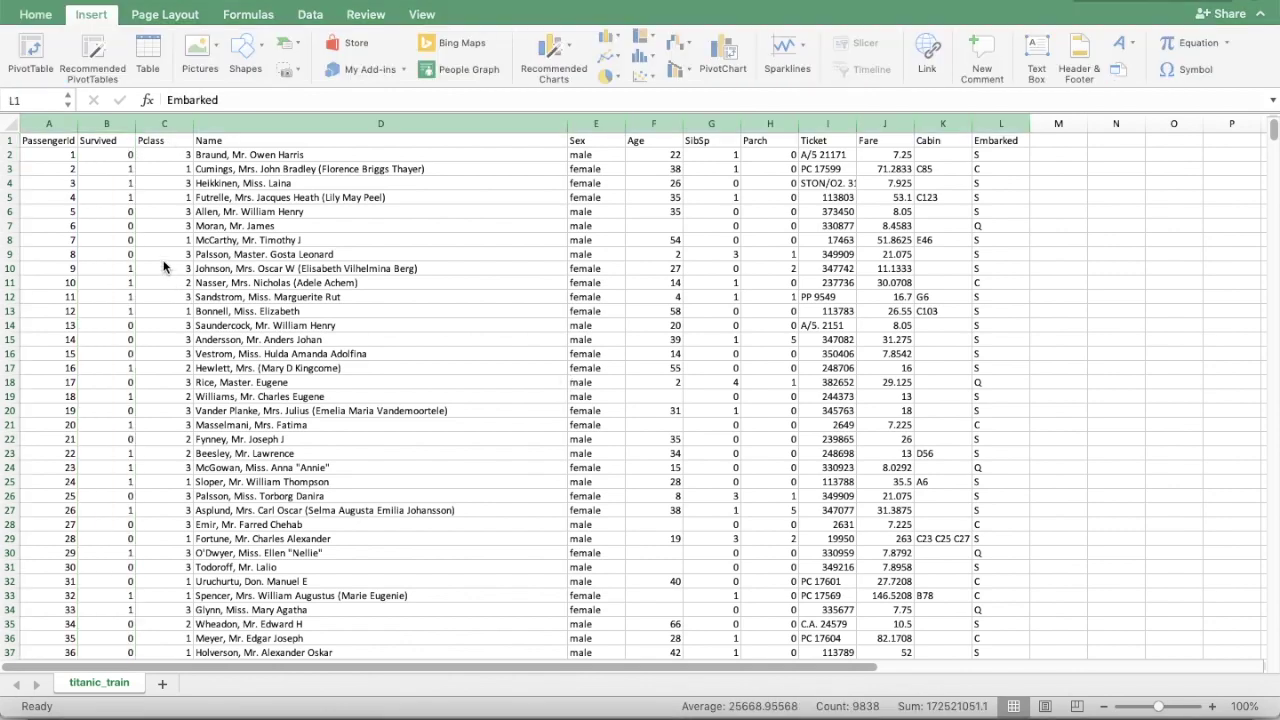
key("super+a")
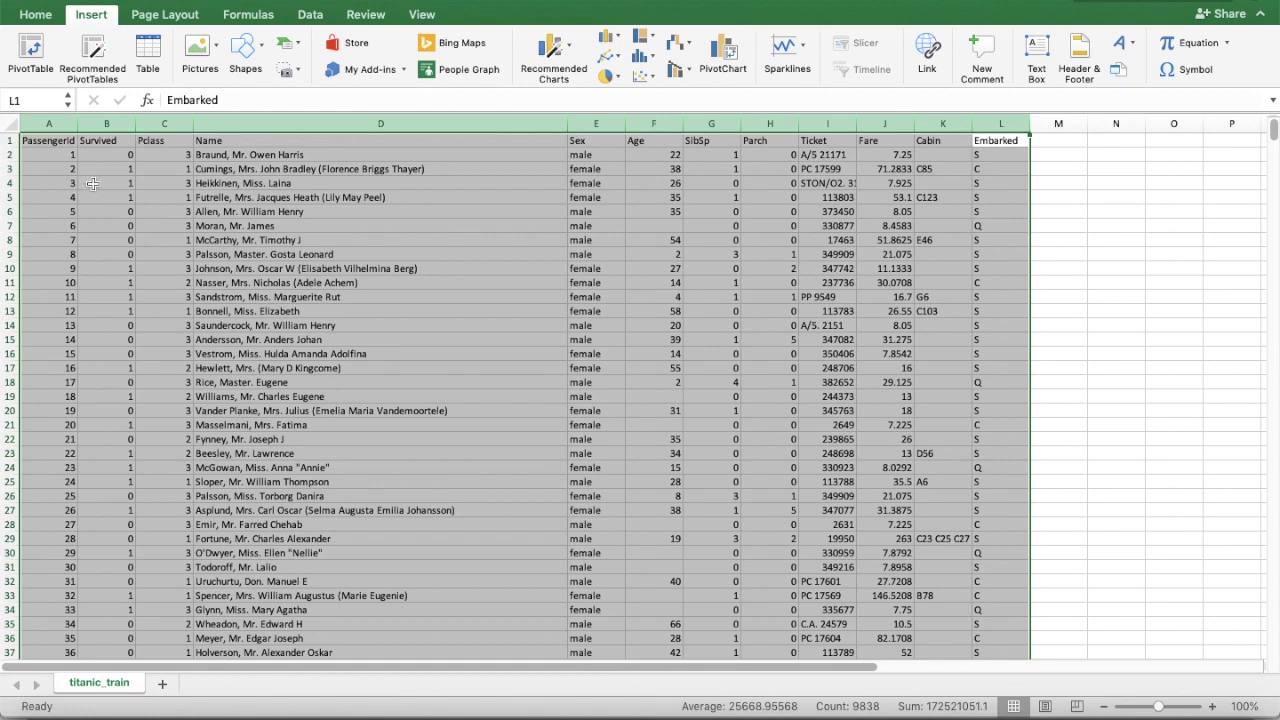
left_click(30, 55)
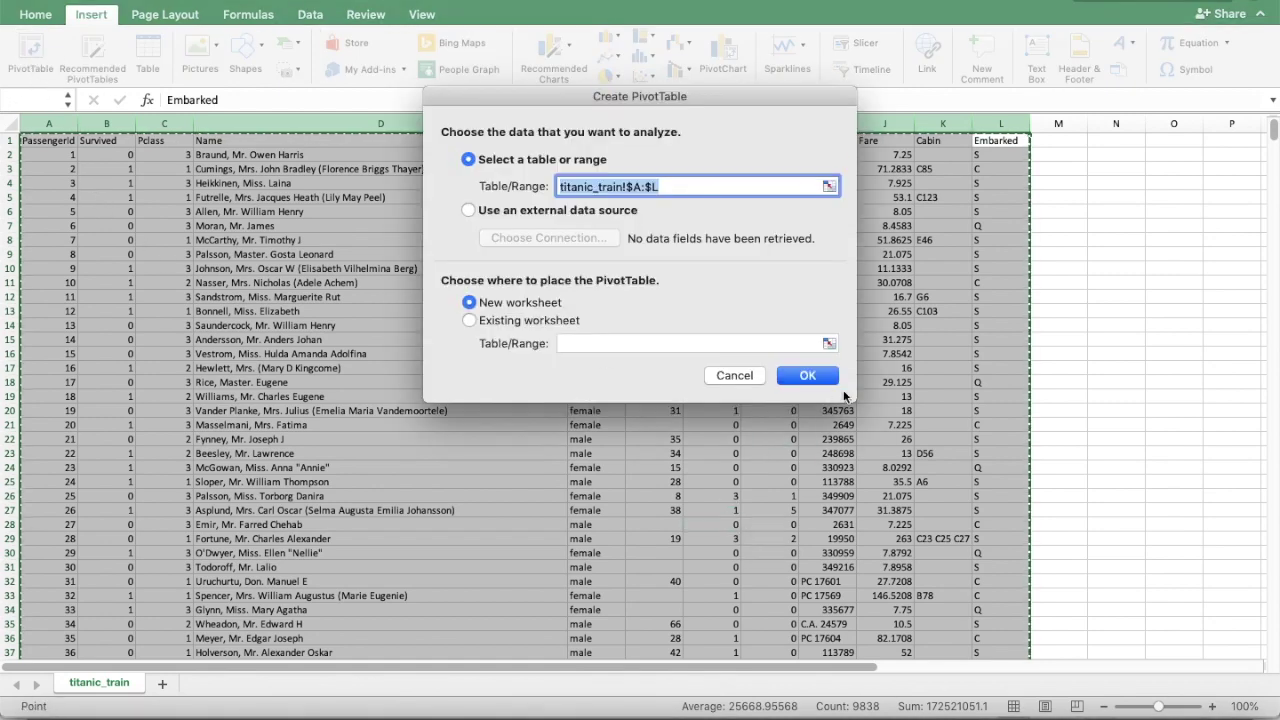
left_click(822, 376)
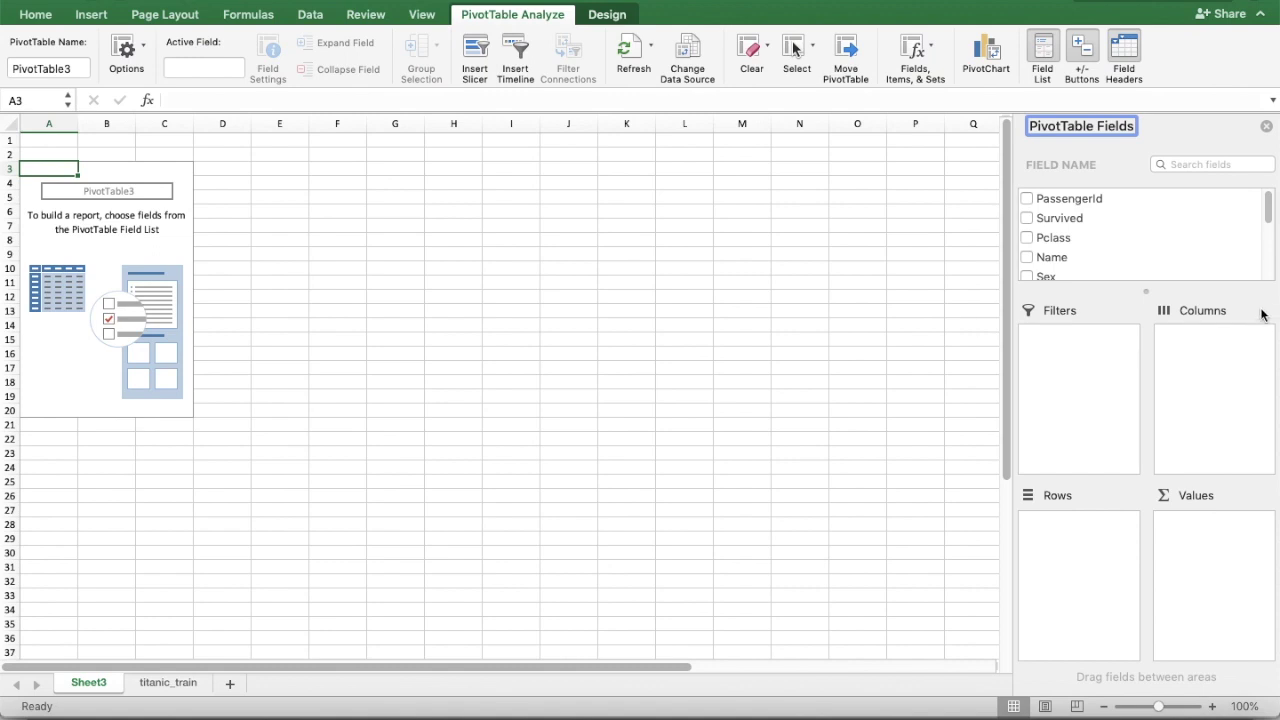
Add Sex as the row field and PassengerId as the value field of the PivotTable
left_click(1051, 275)
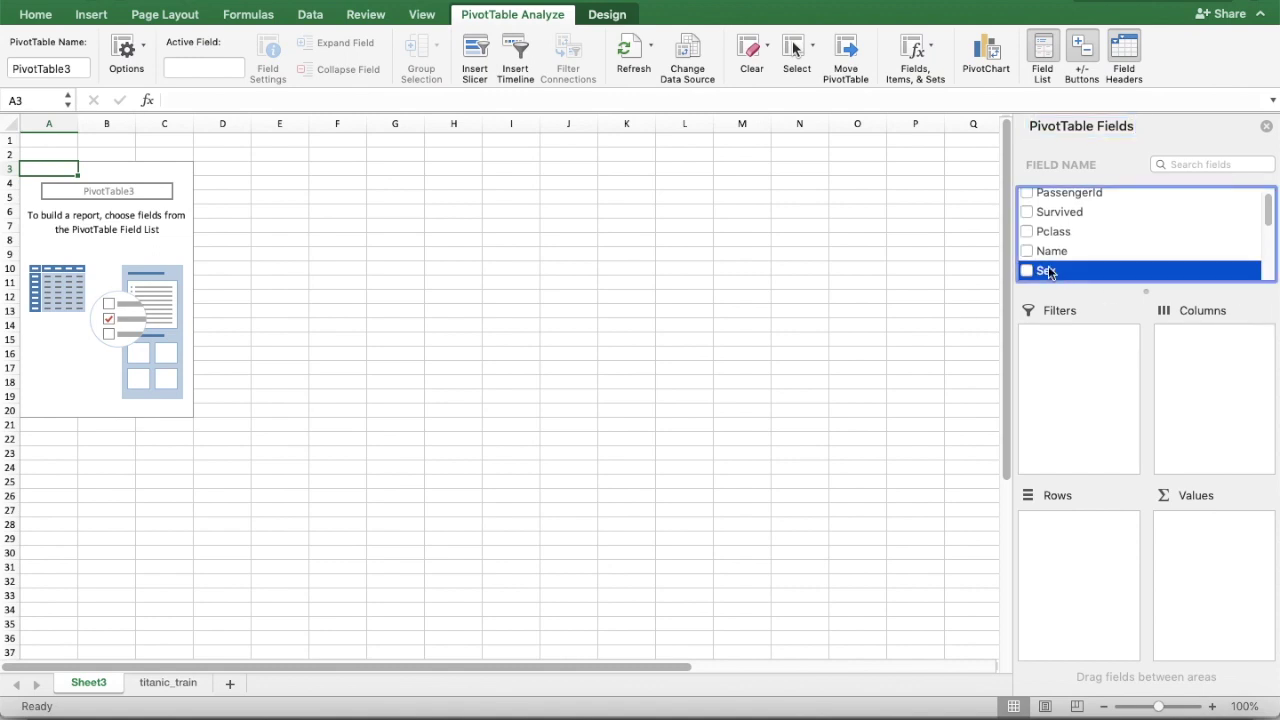
left_click_drag(1048, 266, 1080, 536)
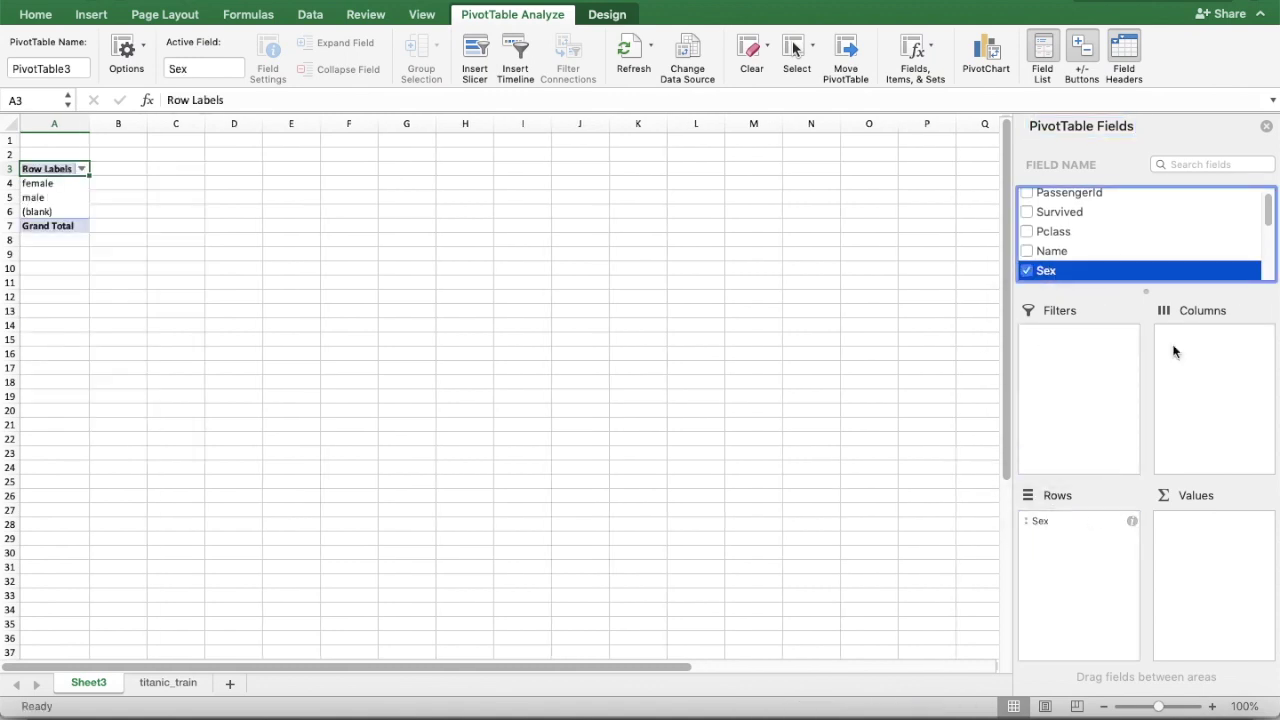
scroll(1267, 206, "up", 1)
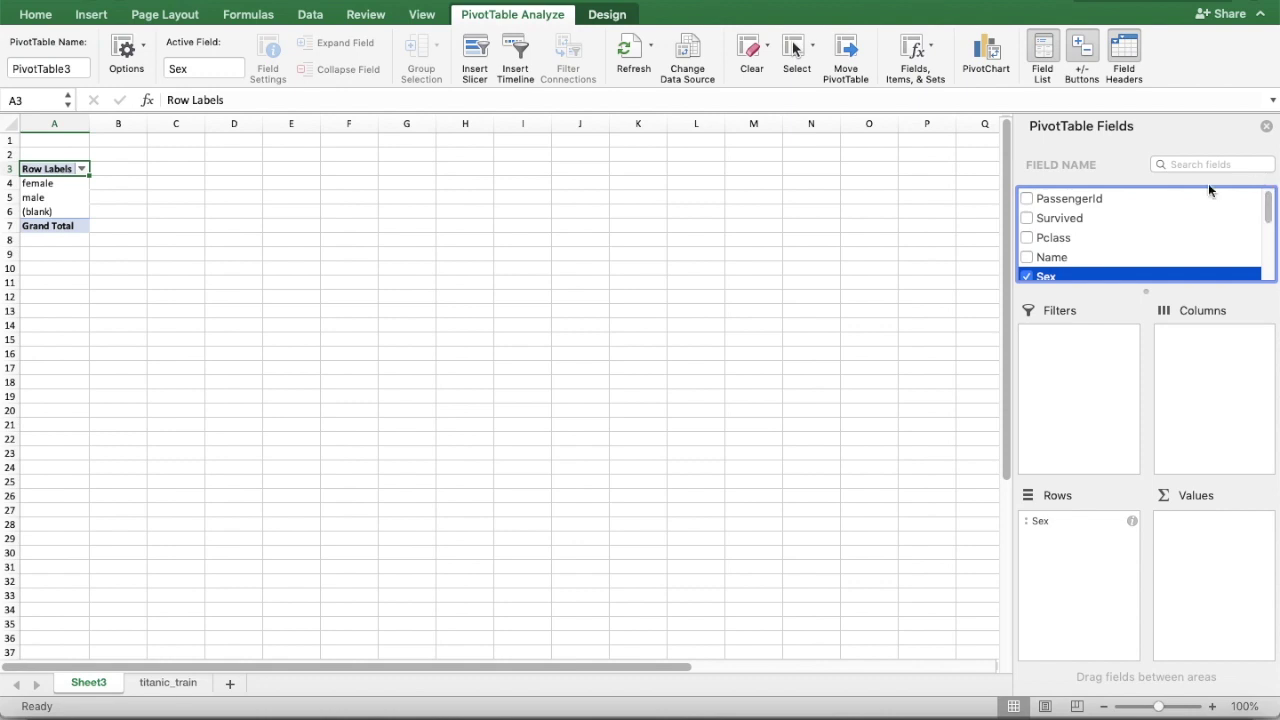
left_click(1062, 198)
left_click_drag(1062, 198, 1255, 573)
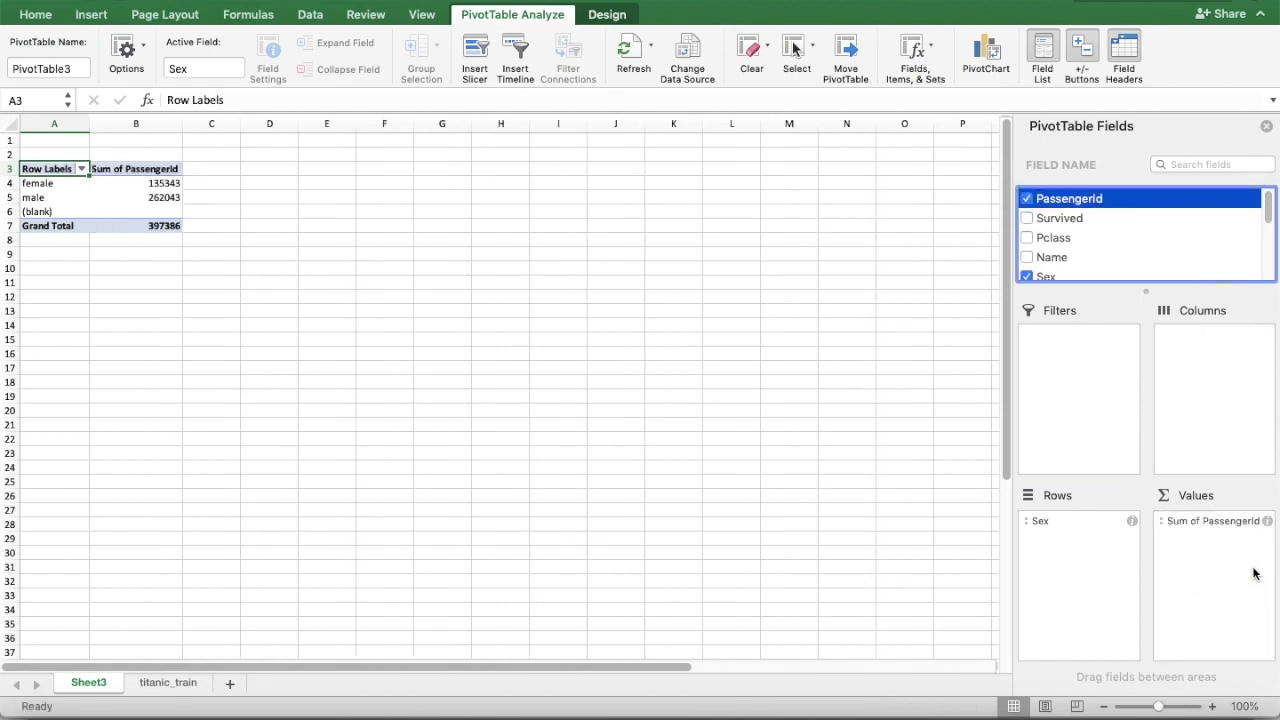
Summarize the PassengerId values in the PivotTable by Count
left_click(165, 187)
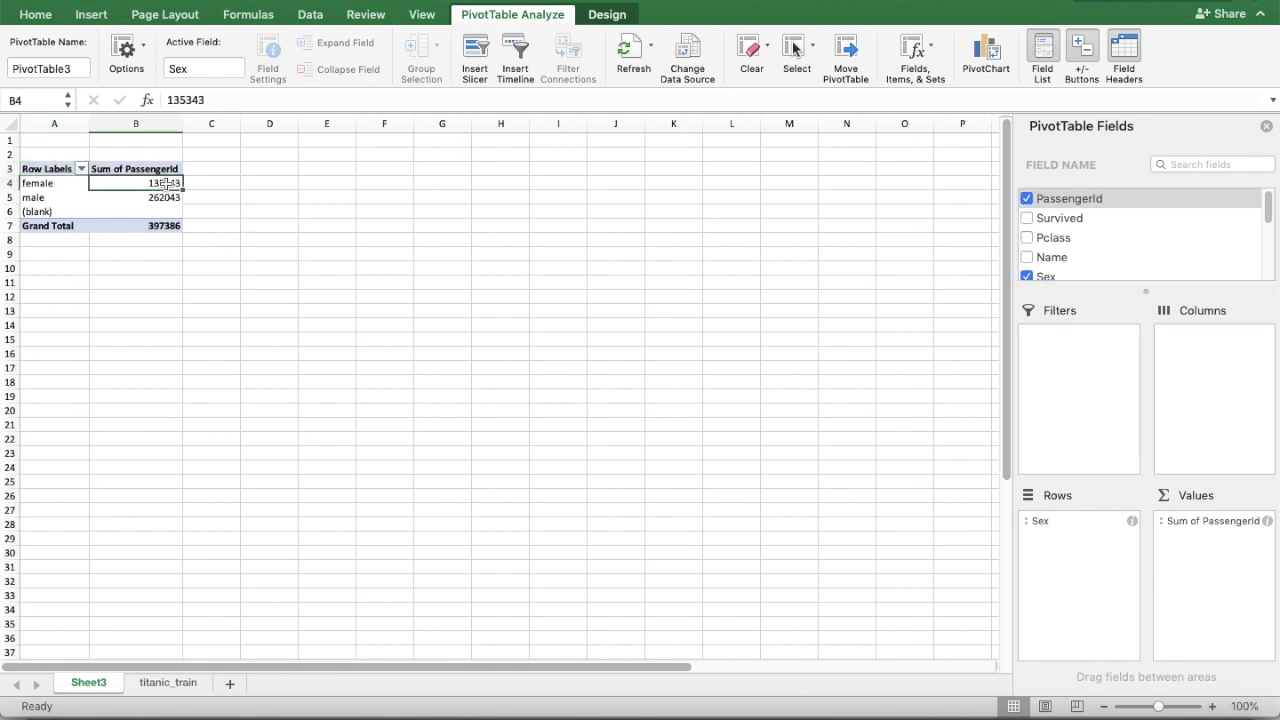
right_click(167, 189)
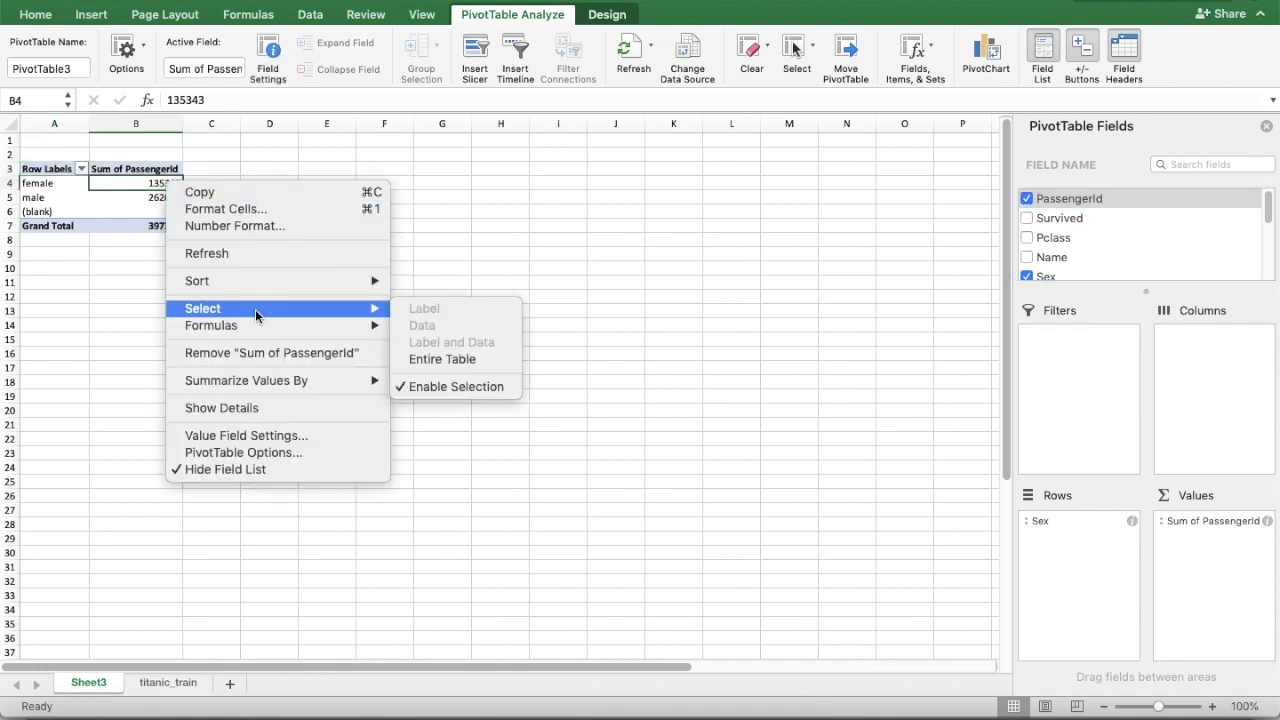
mouse_move(294, 380)
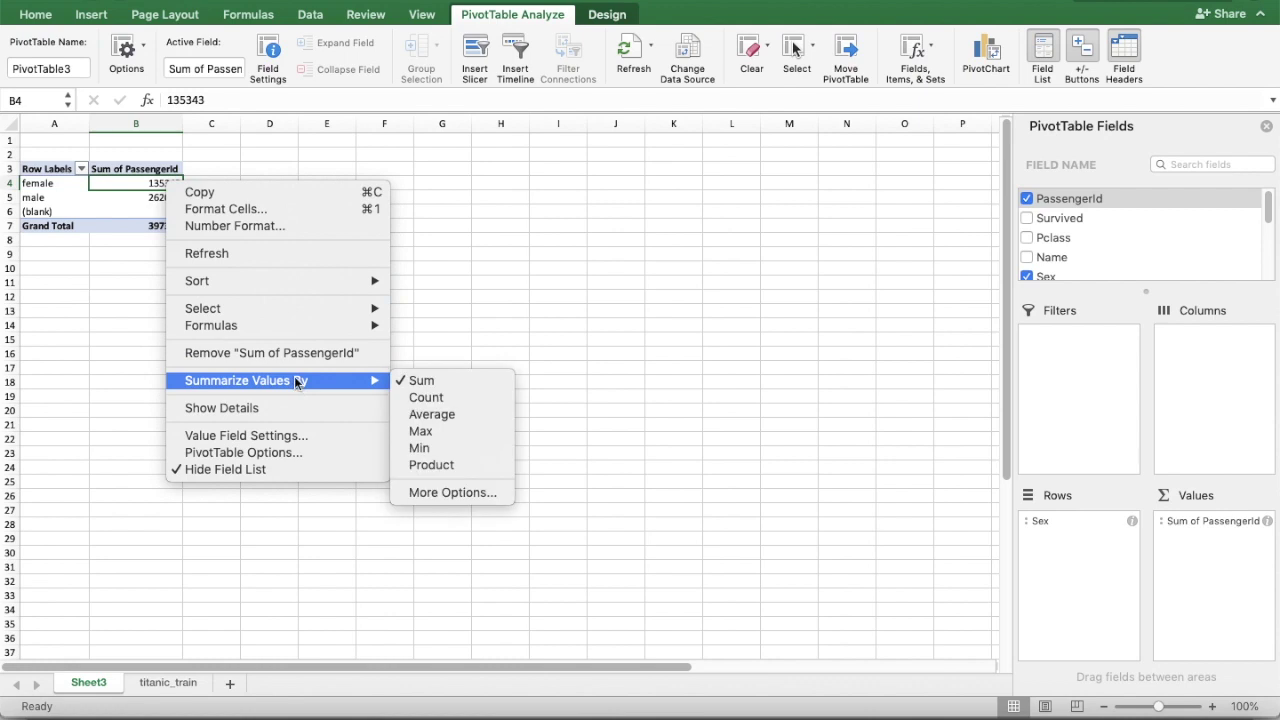
left_click(440, 396)
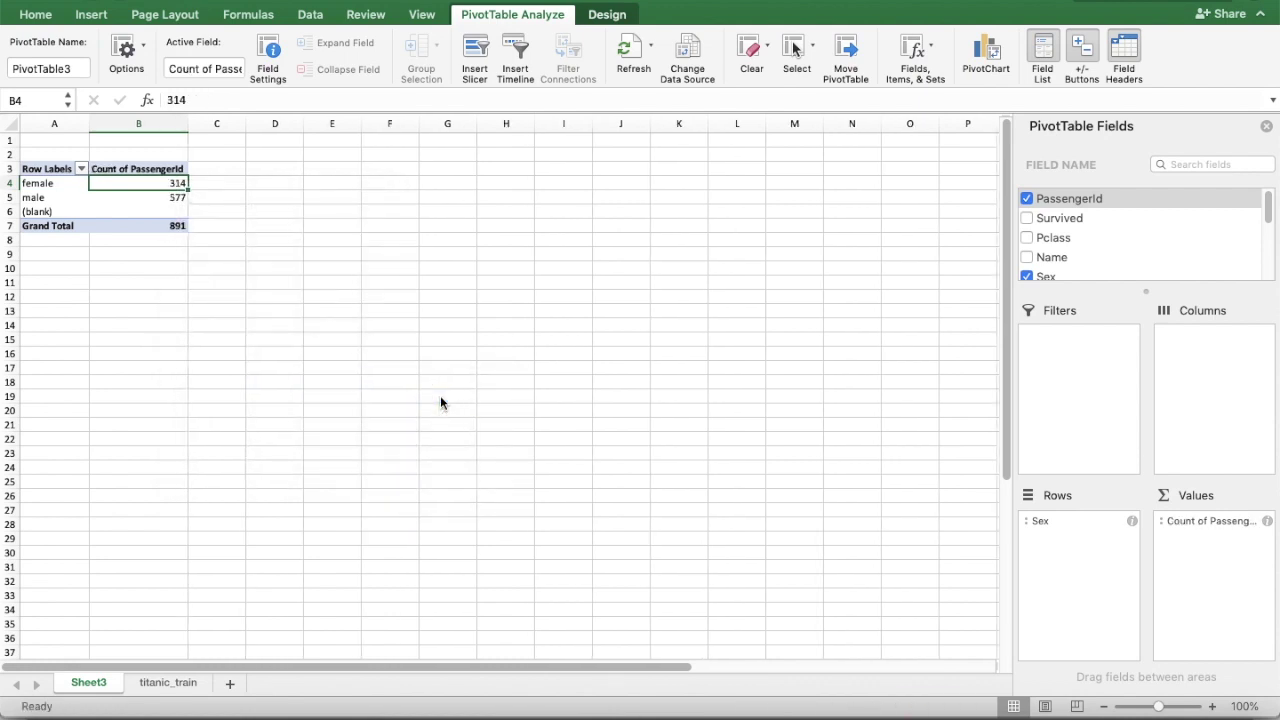
Check the grand total, female and male passenger counts, and break them down with Survived as the column field
left_click(170, 237)
left_click(175, 224)
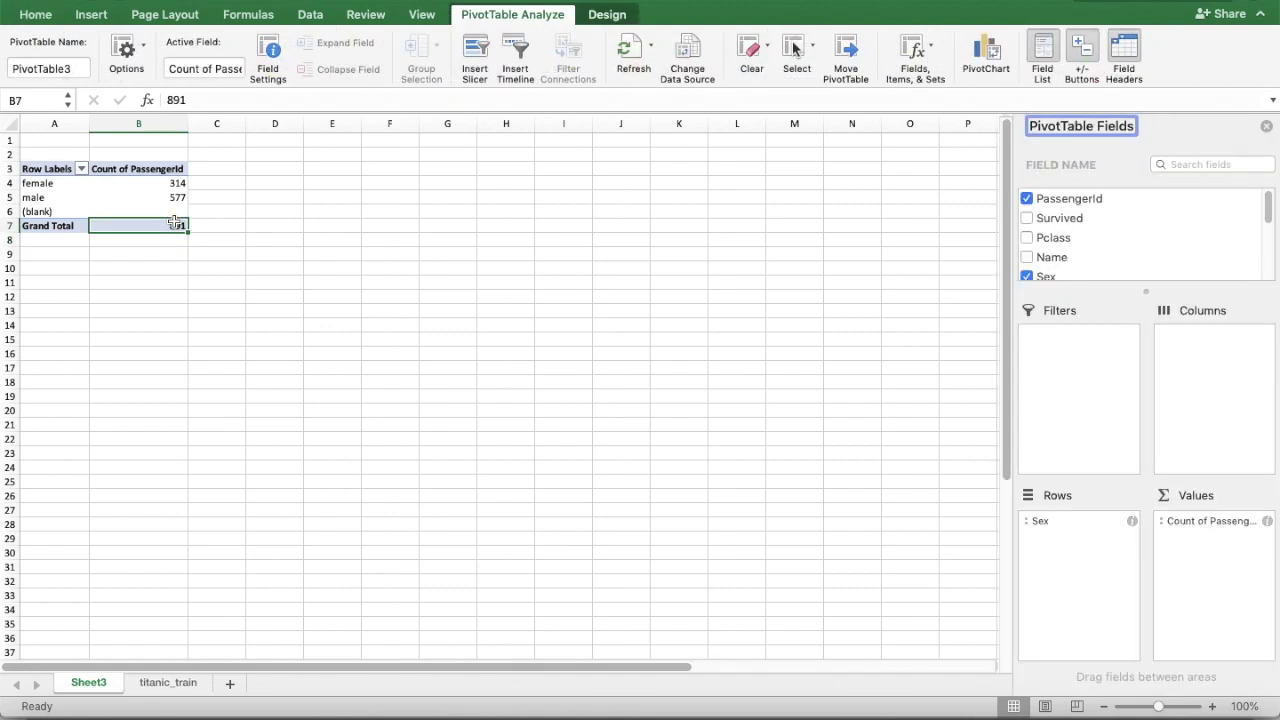
left_click(178, 183)
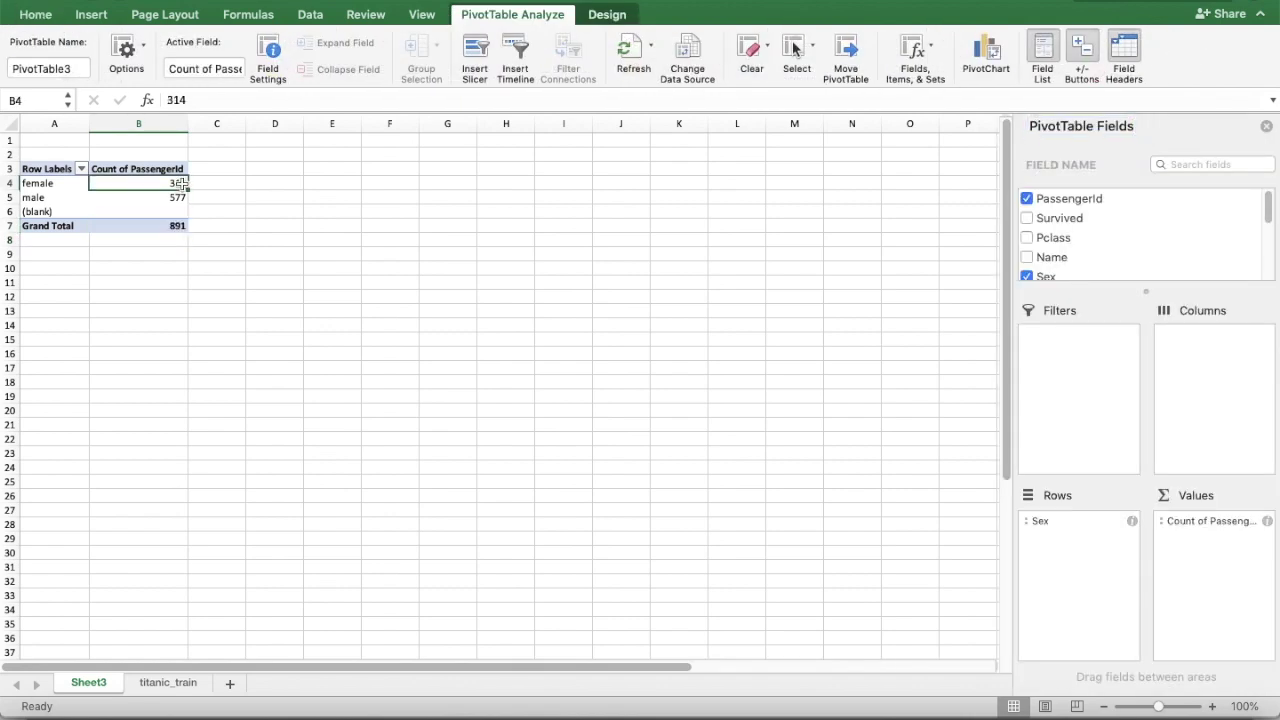
left_click(178, 198)
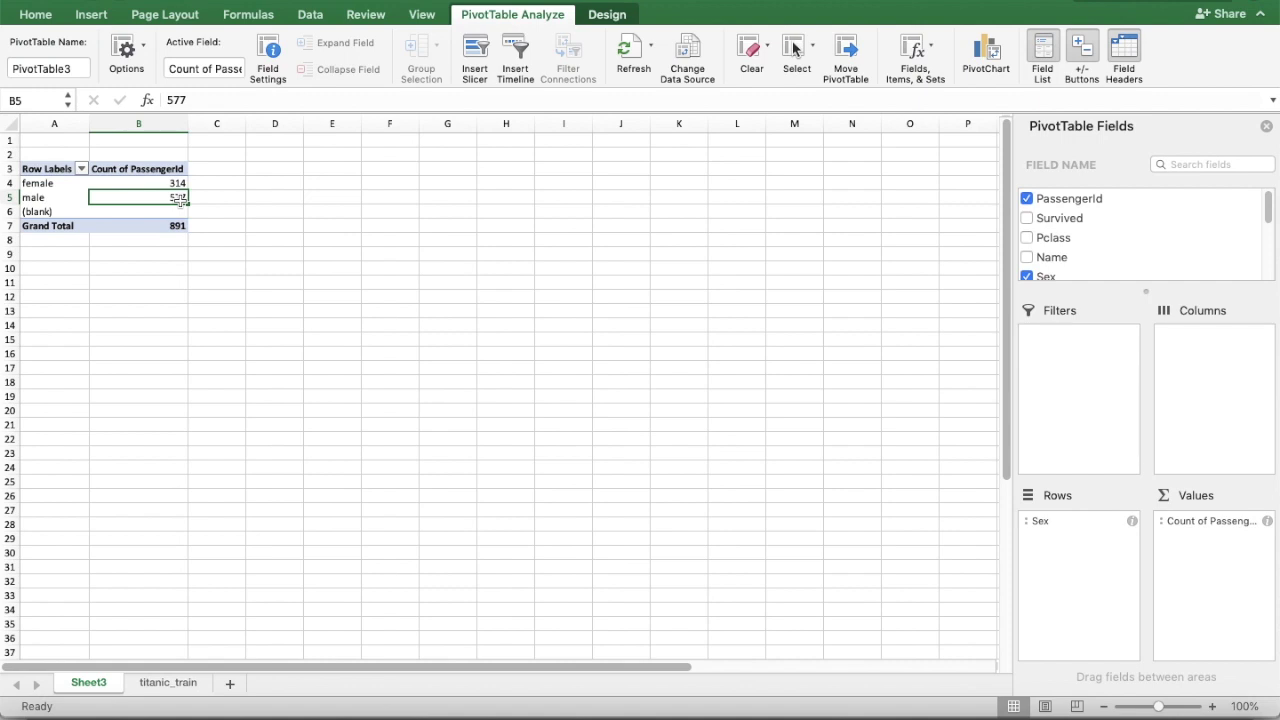
left_click(1053, 220)
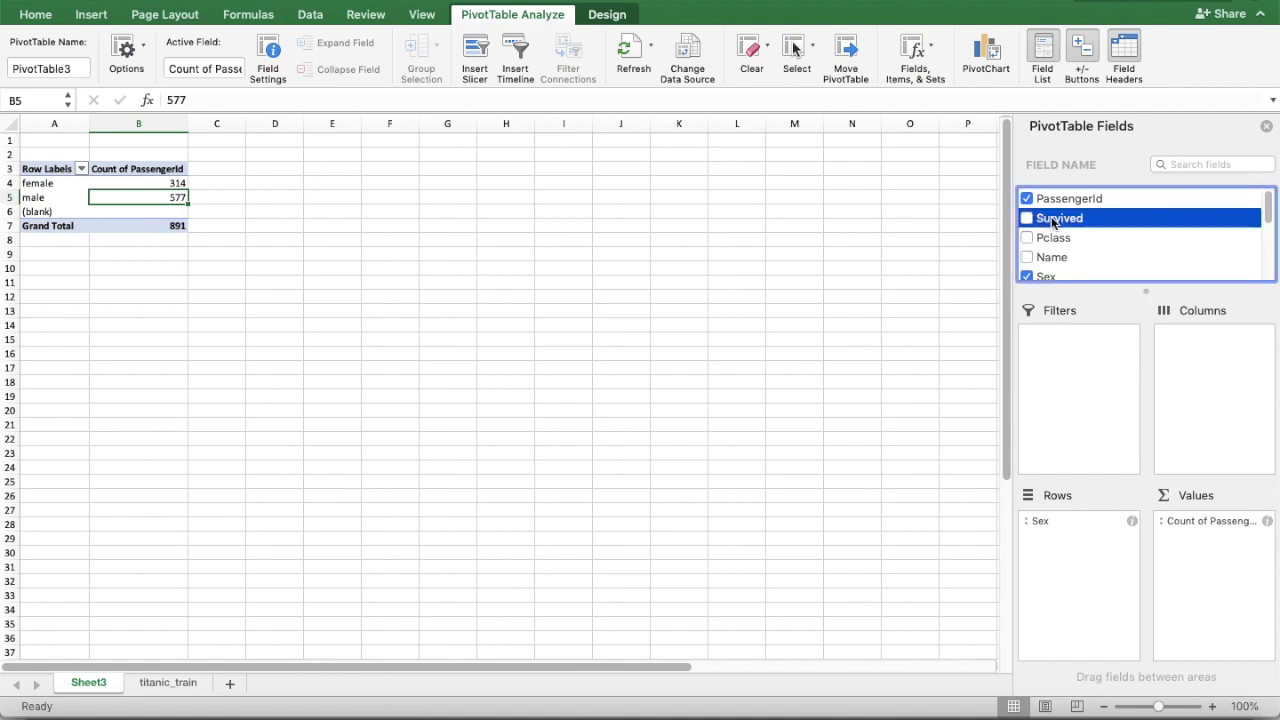
left_click_drag(1053, 222, 1214, 390)
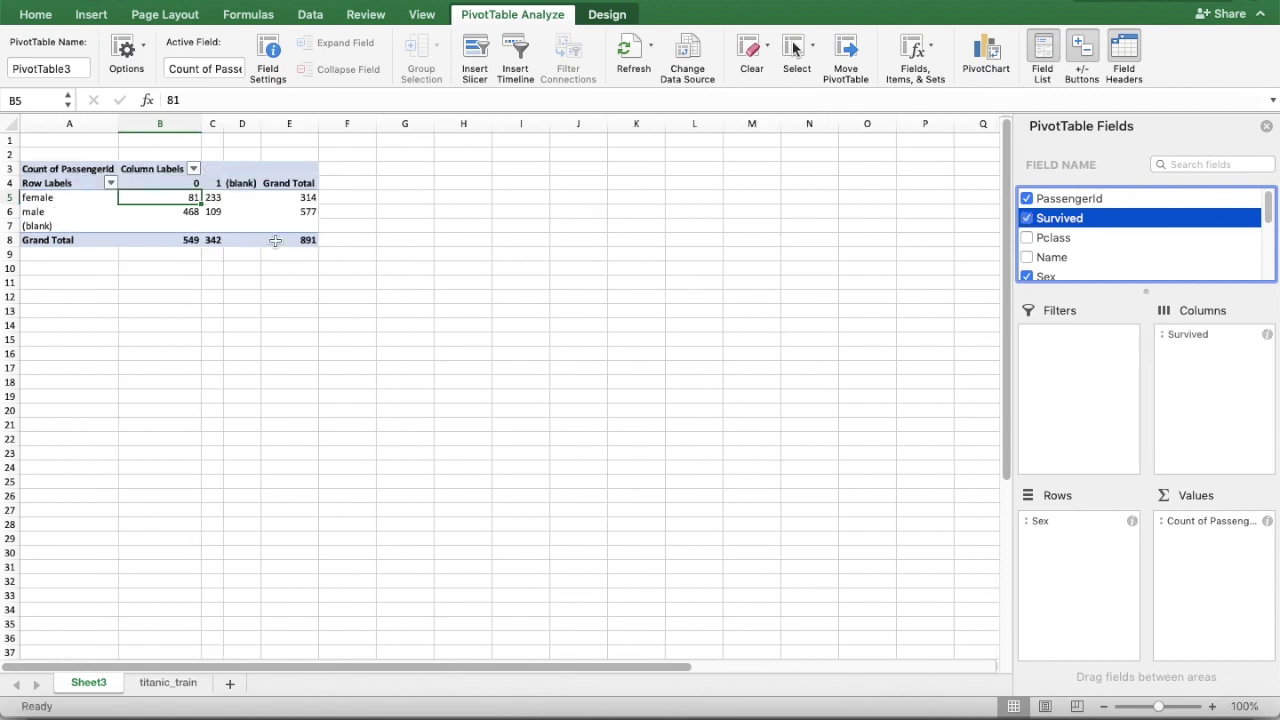
Compare the number of female survivors with the female grand total in the PivotTable
left_click(211, 197)
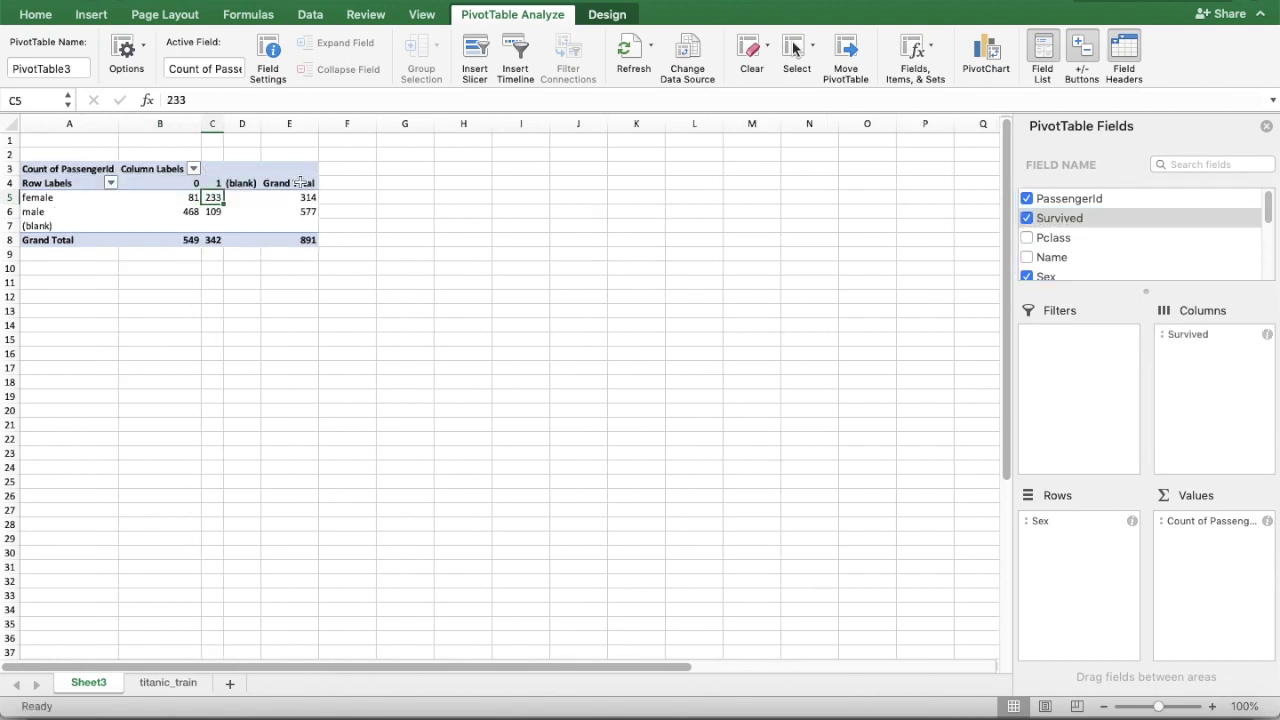
left_click(333, 197)
left_click(314, 197)
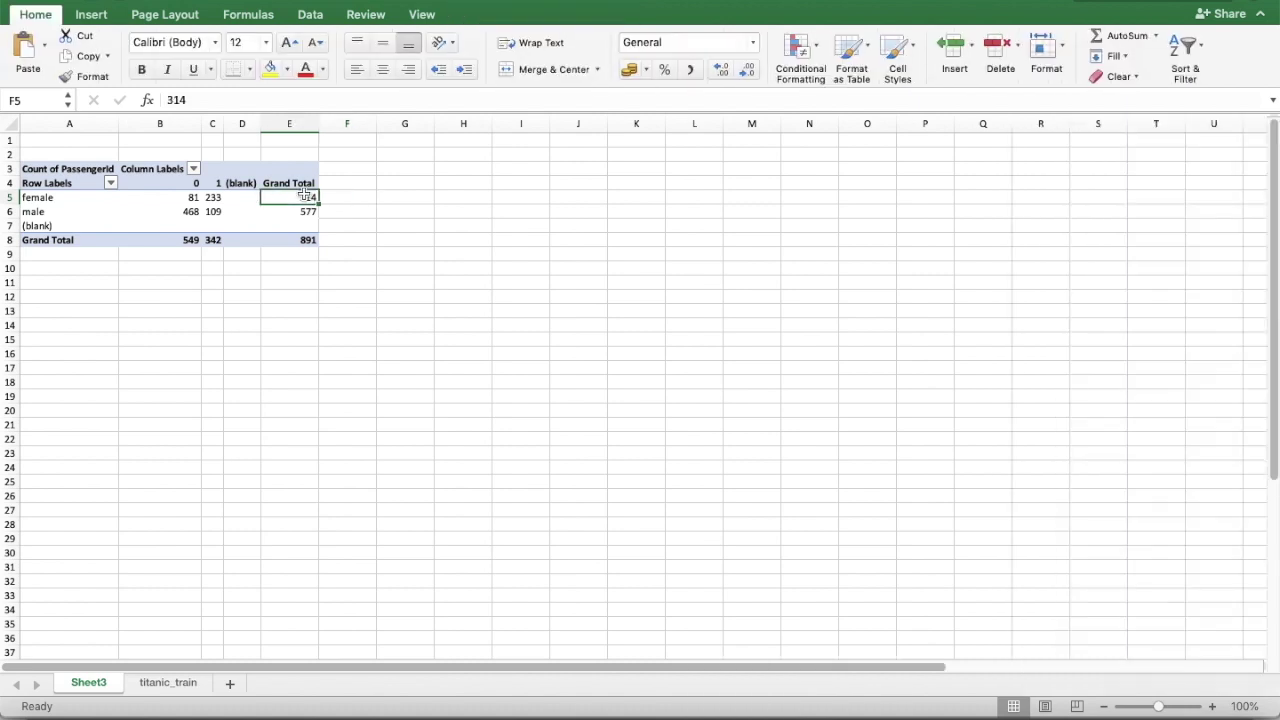
left_click(362, 197)
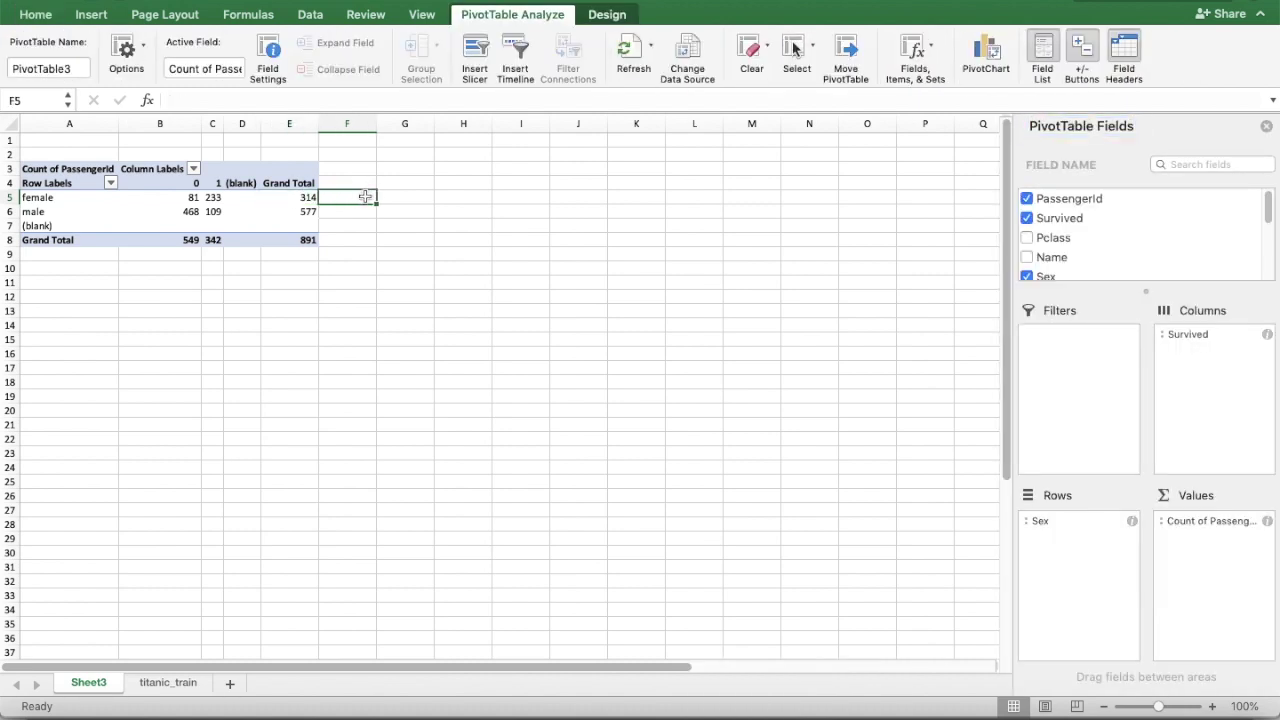
left_click(213, 197)
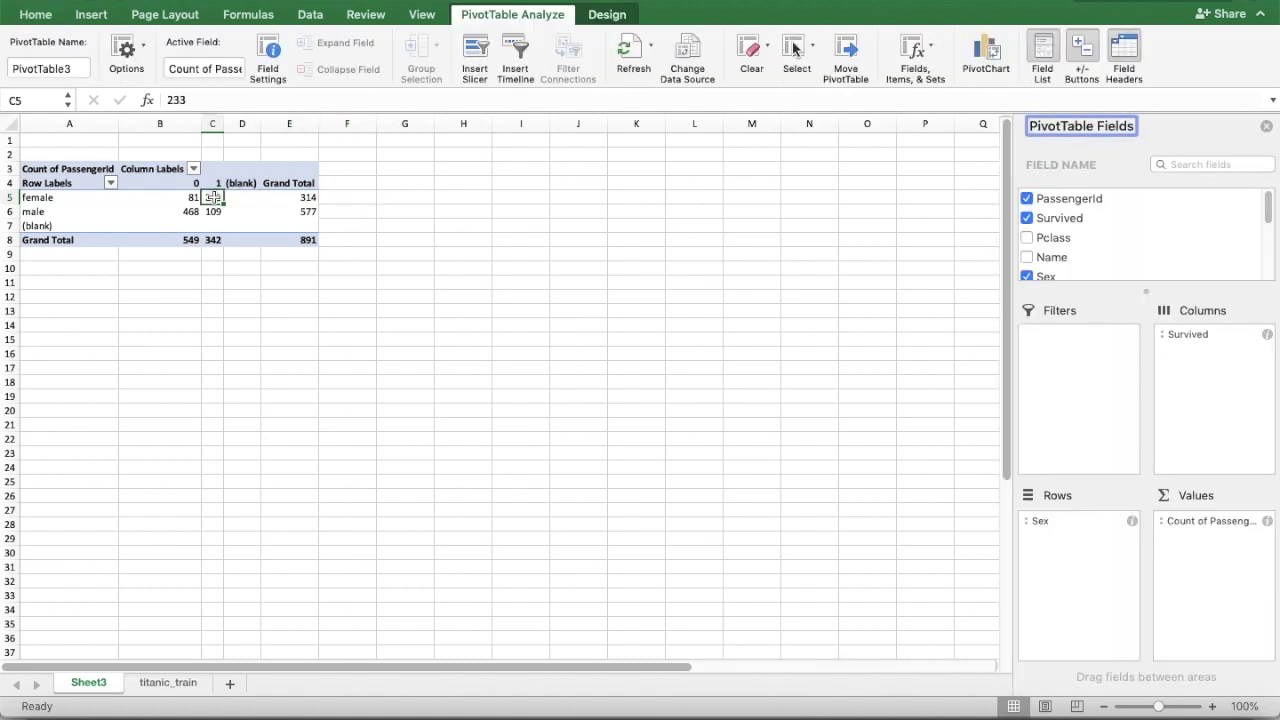
Show the records behind the male grand total on a new sheet and return to the male survivor count on Sheet3
double_click(303, 211)
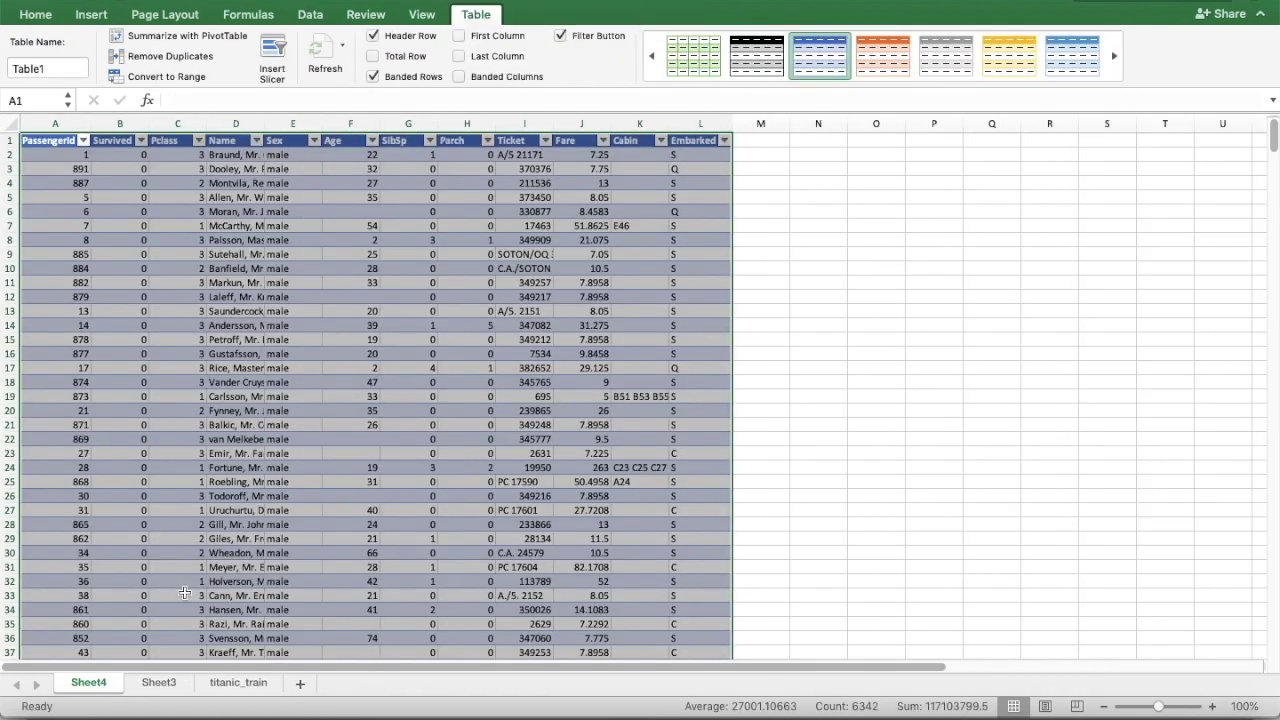
left_click(152, 685)
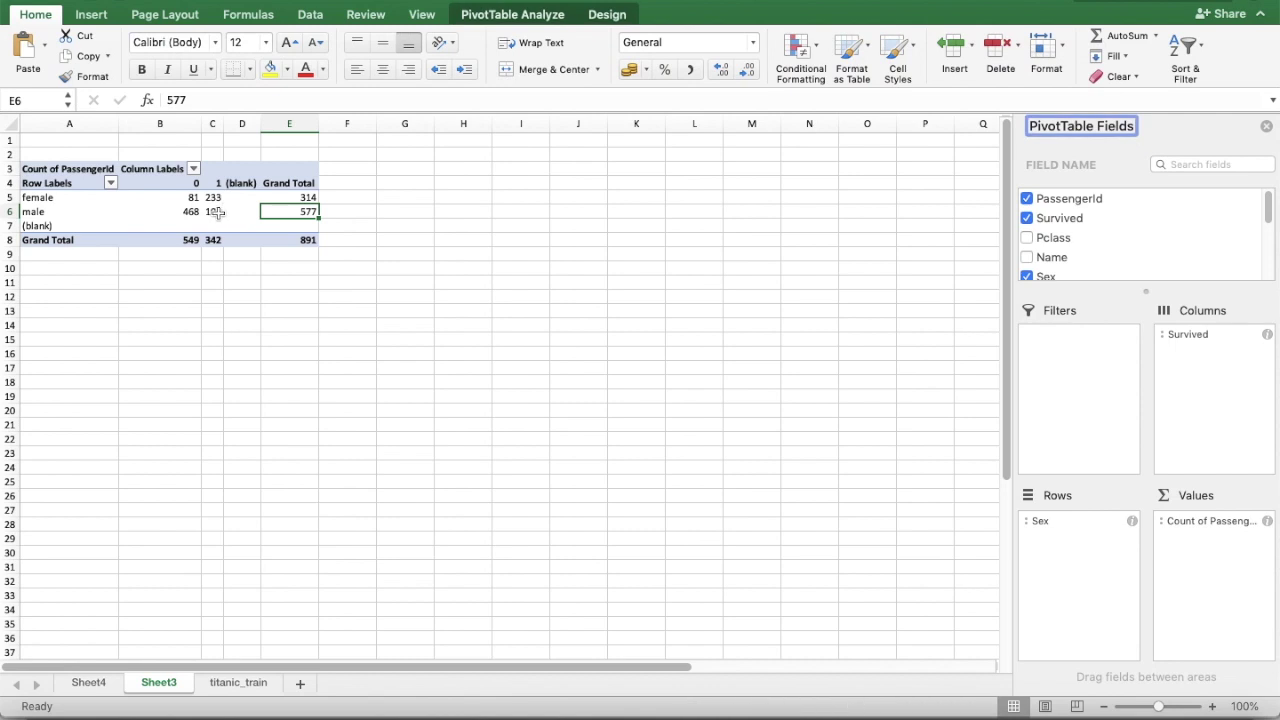
left_click(214, 211)
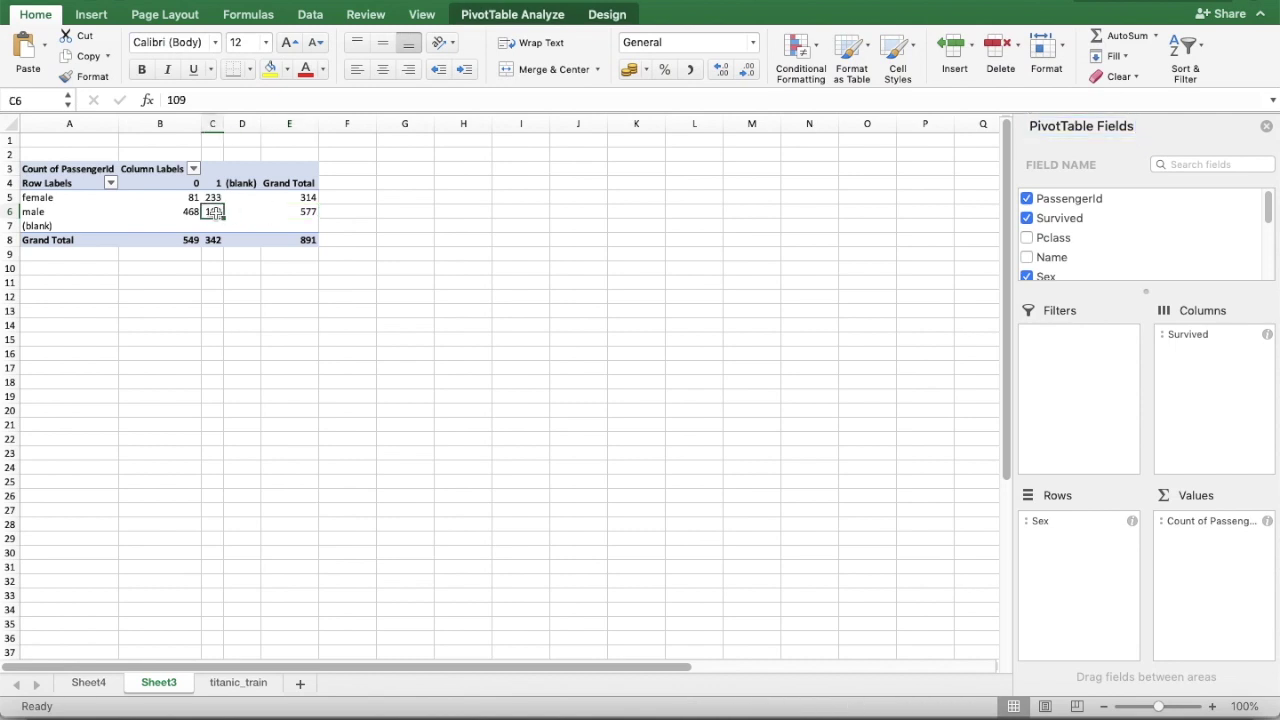
left_click(347, 195)
type("=")
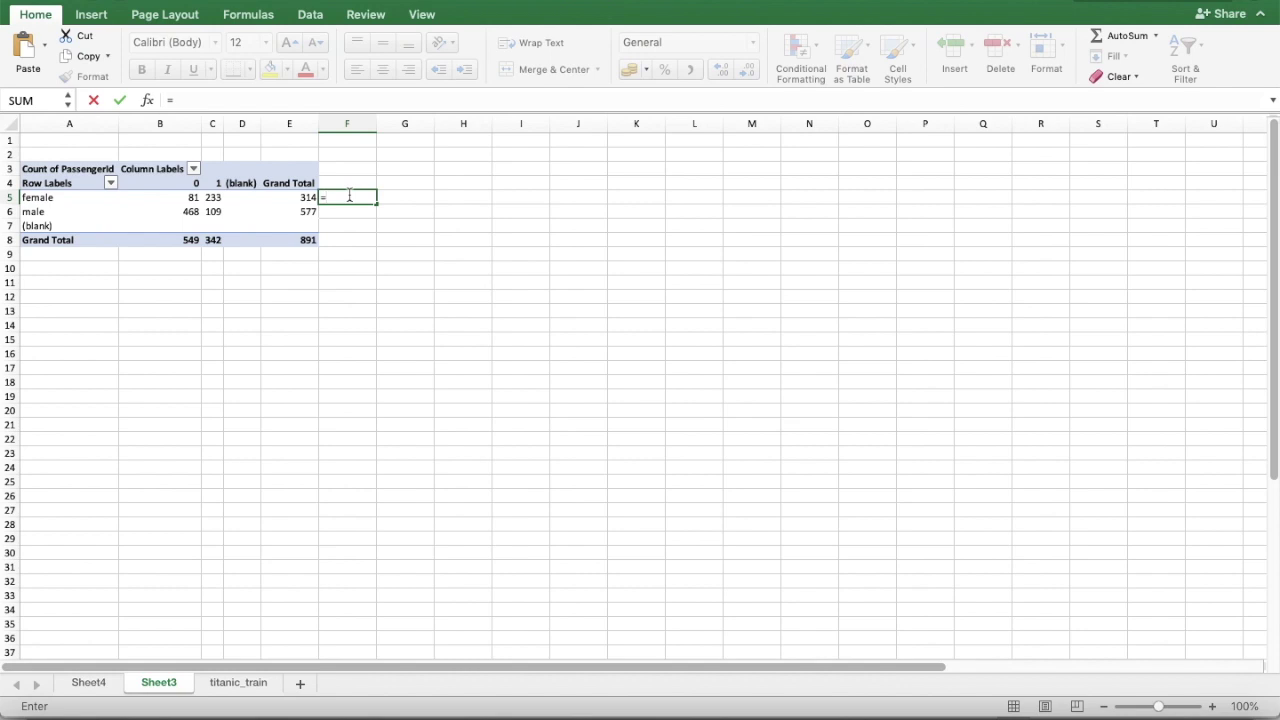
left_click_drag(350, 196, 380, 201)
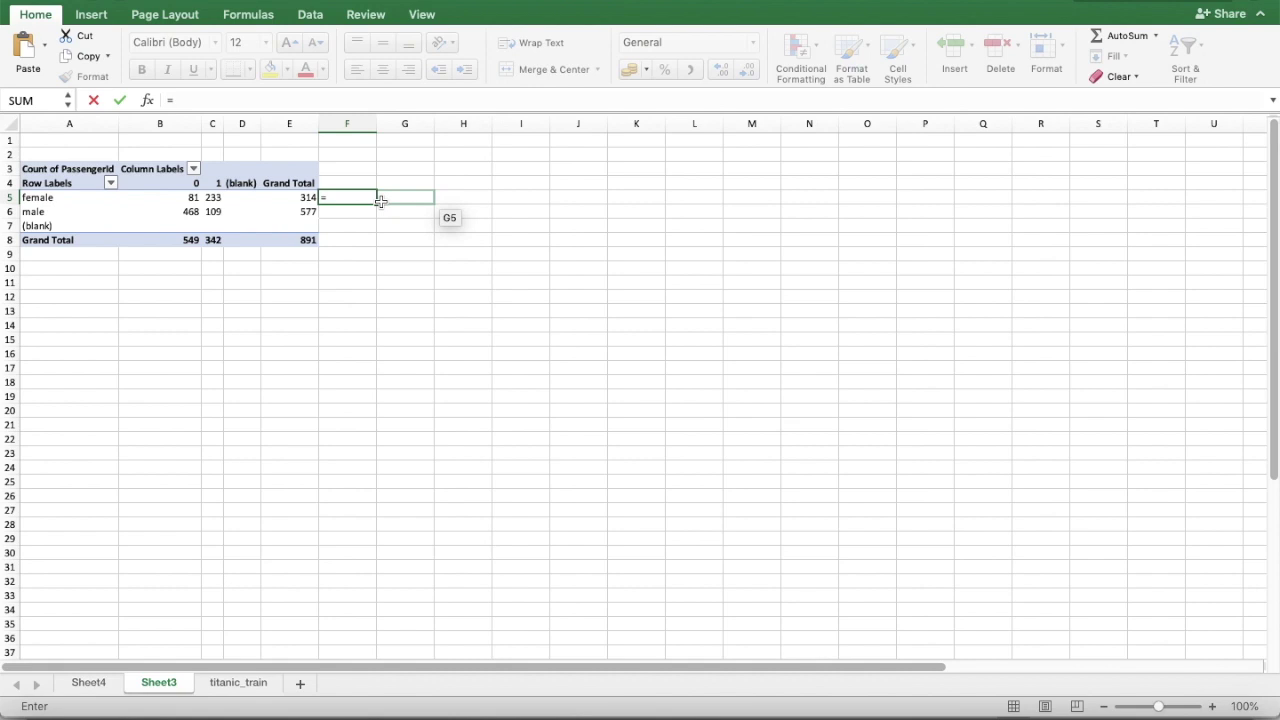
left_click(354, 216)
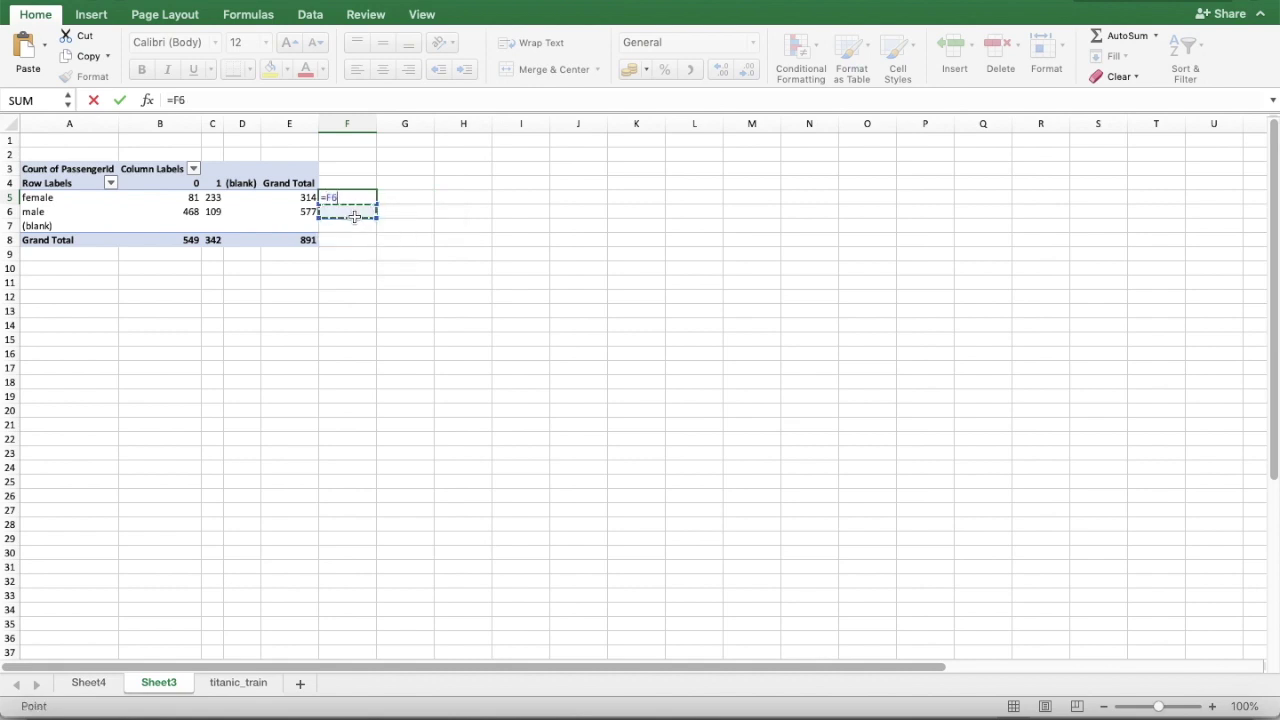
key("Escape")
Calculate the male survival rate in F6 by dividing the male survivor count by the male grand total
left_click(354, 216)
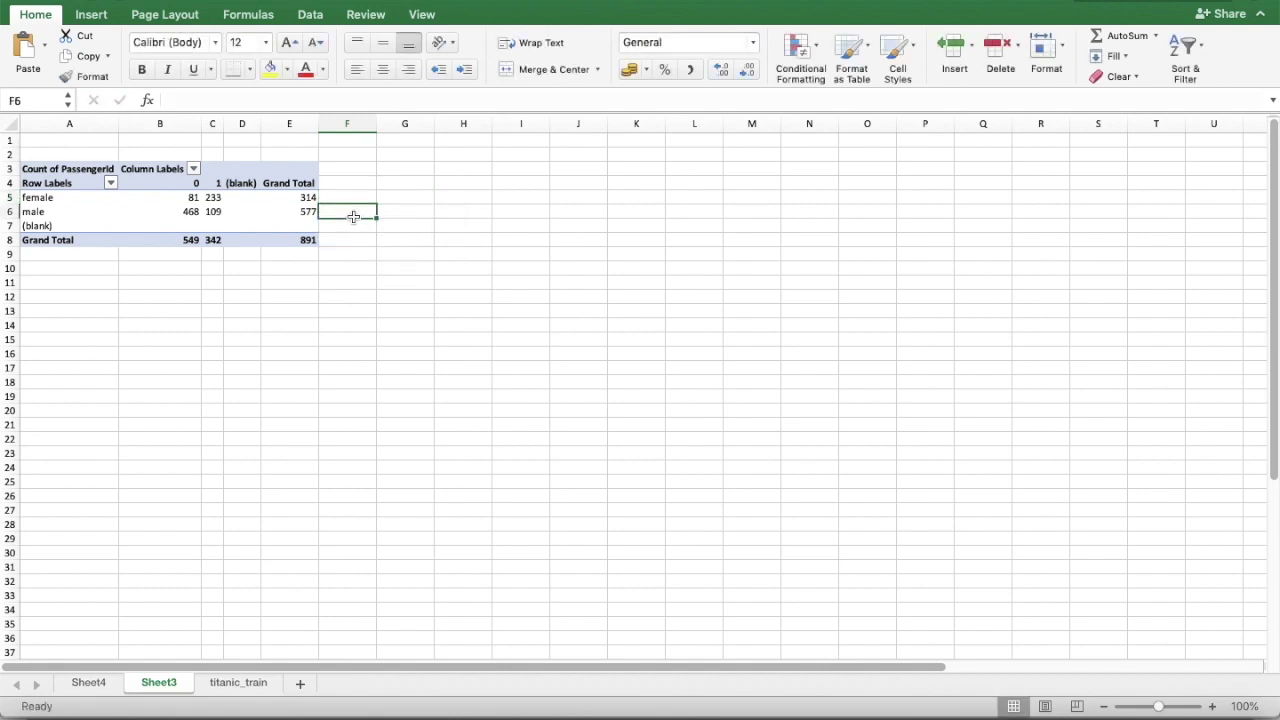
type("=")
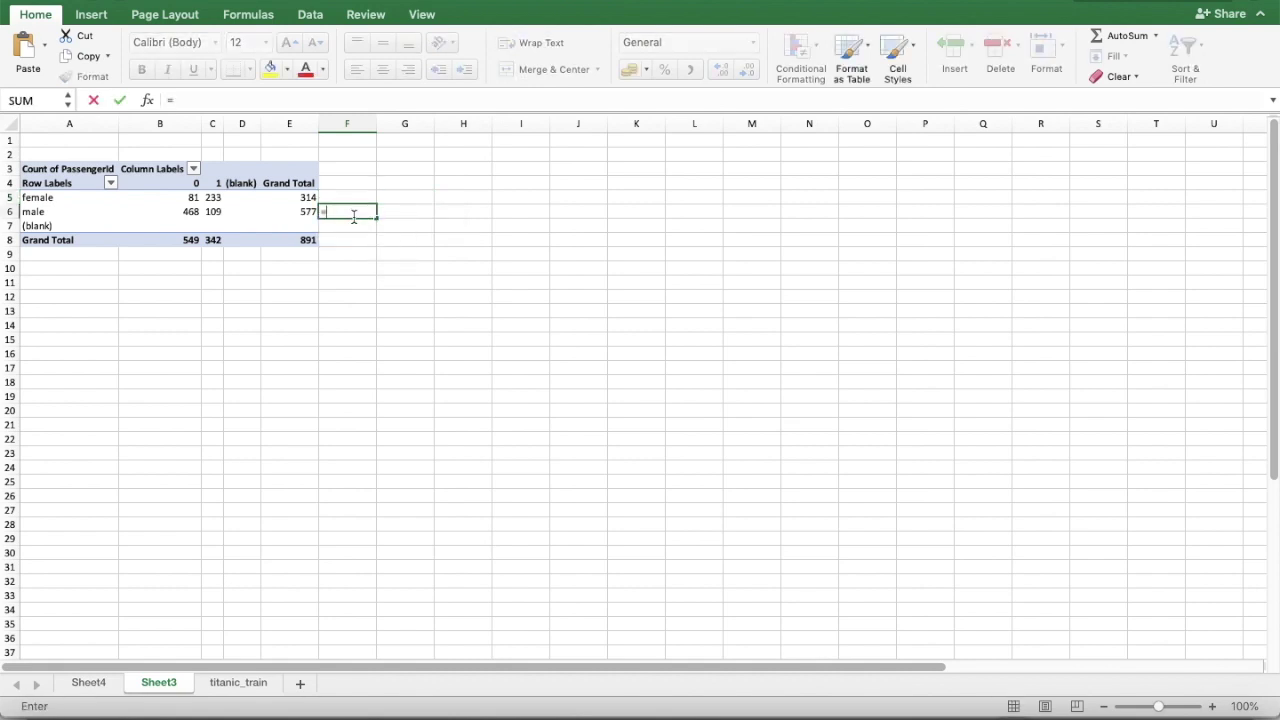
left_click(216, 212)
type("/")
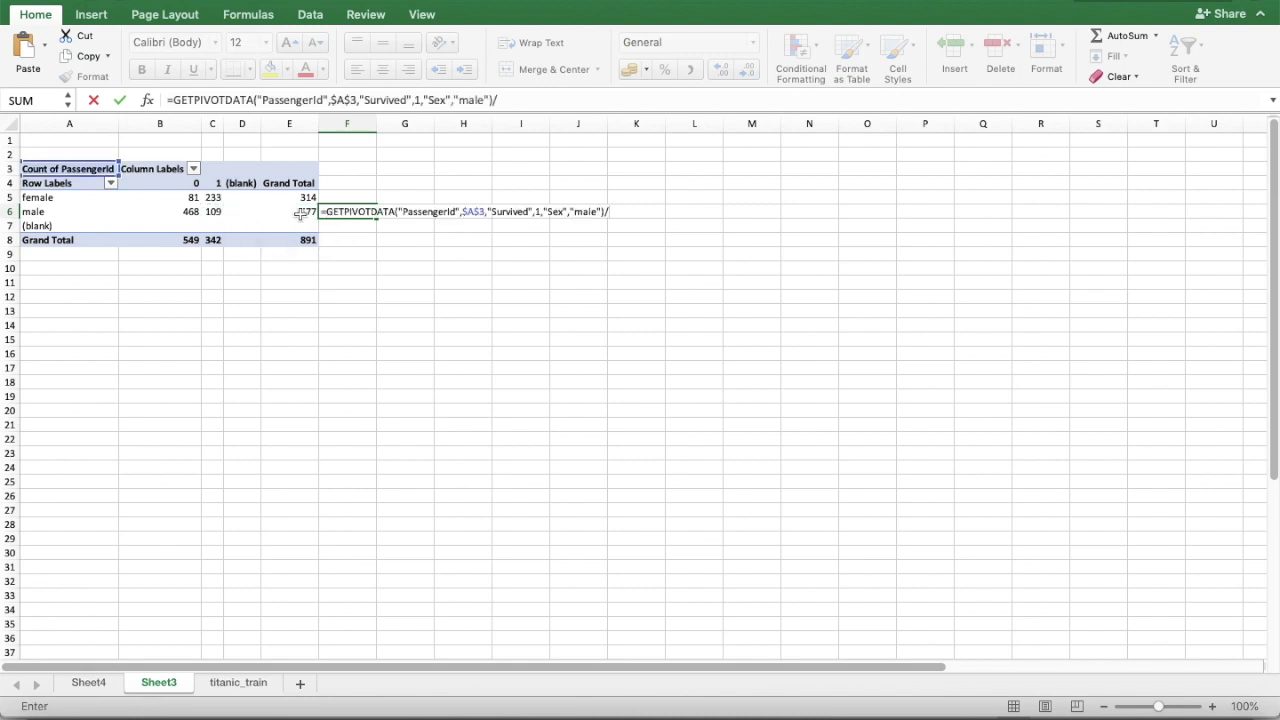
left_click(298, 212)
key("Return")
left_click(335, 211)
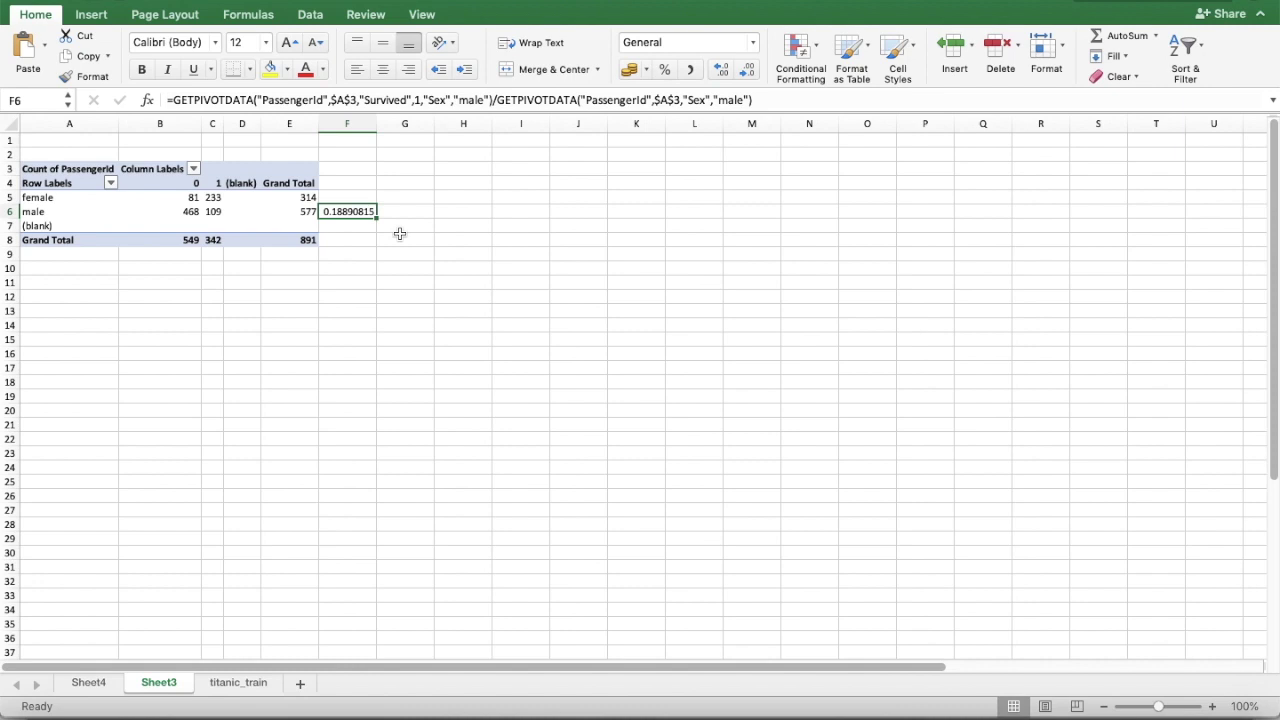
Calculate the female survival rate in F5 by dividing the female survivor count by the female grand total
left_click(358, 199)
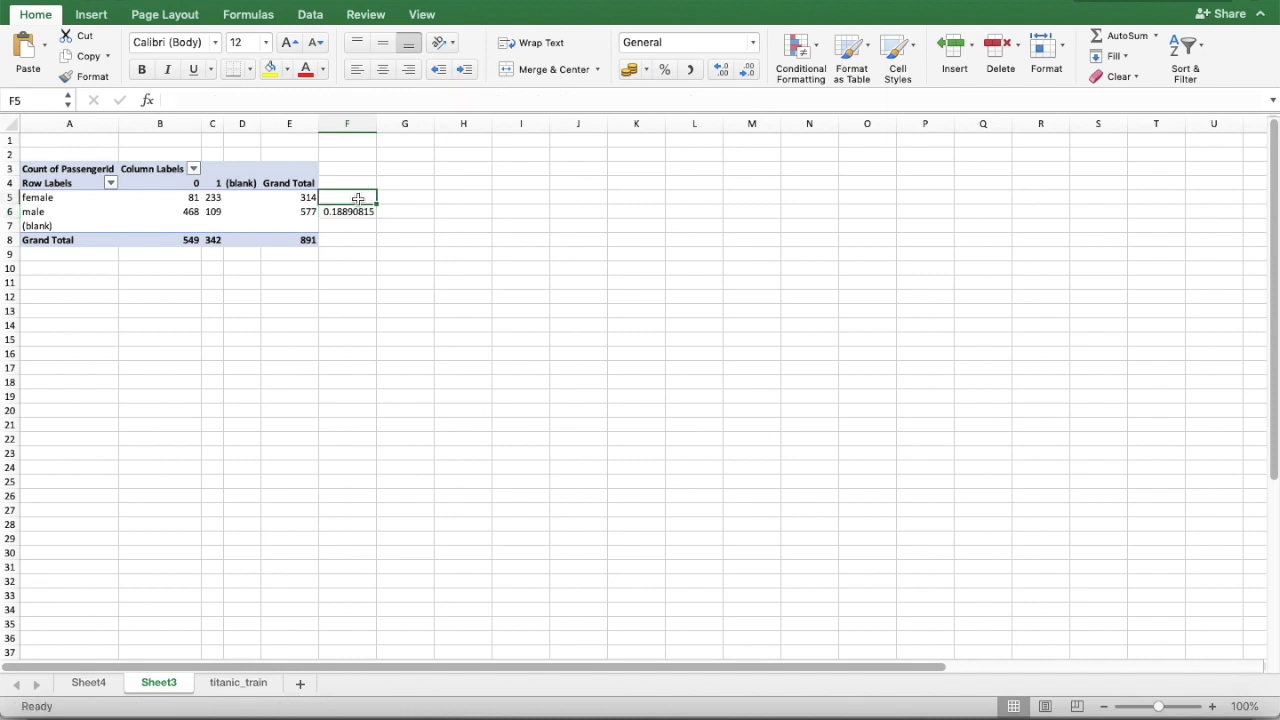
type("=")
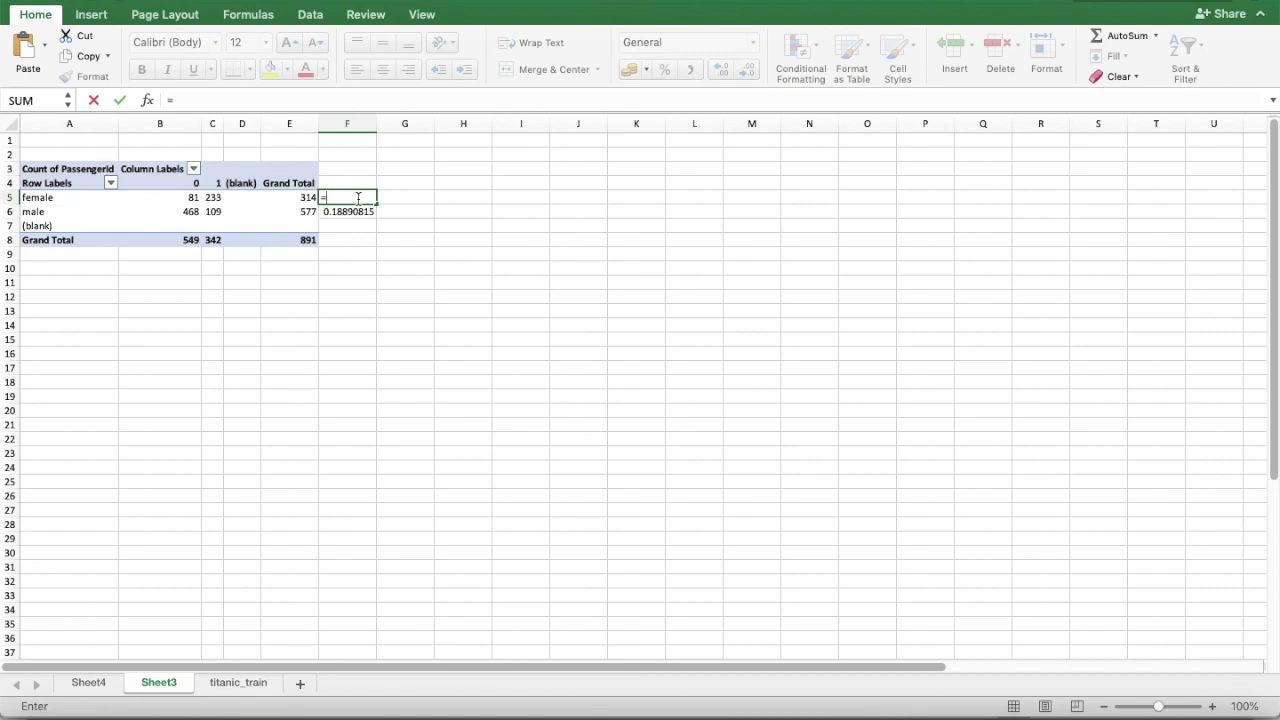
left_click(213, 197)
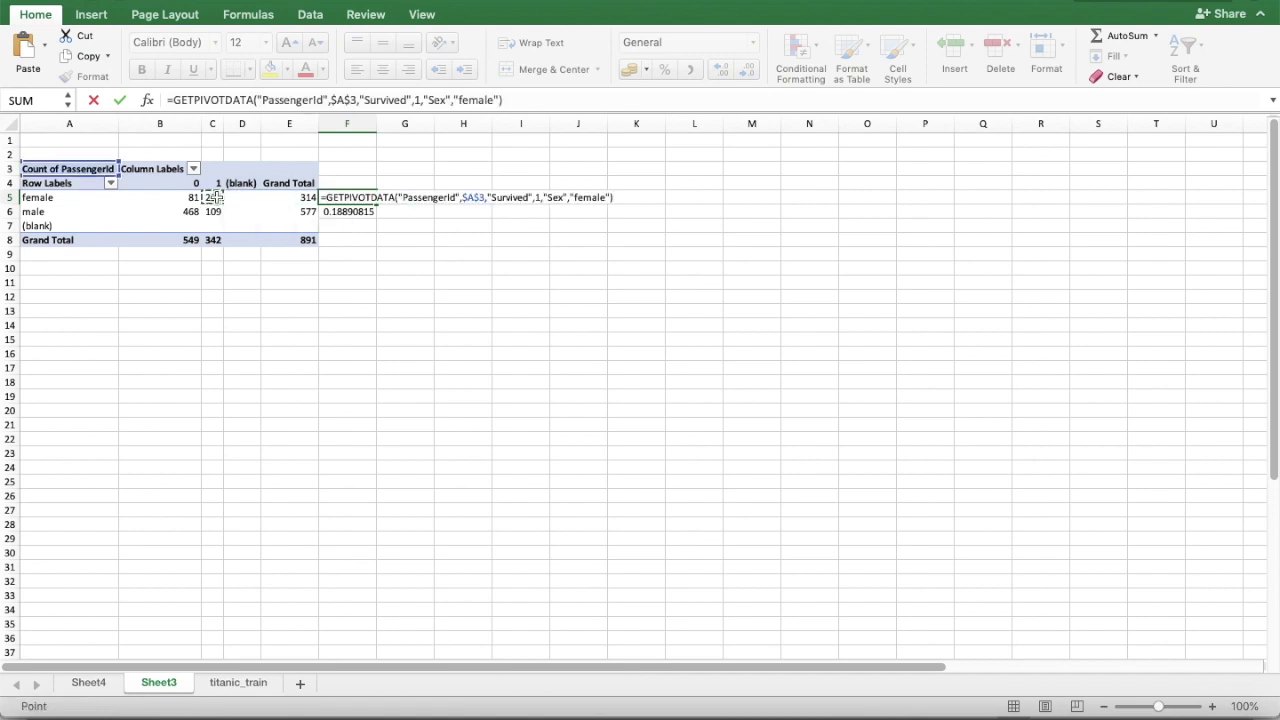
type("/")
left_click(294, 197)
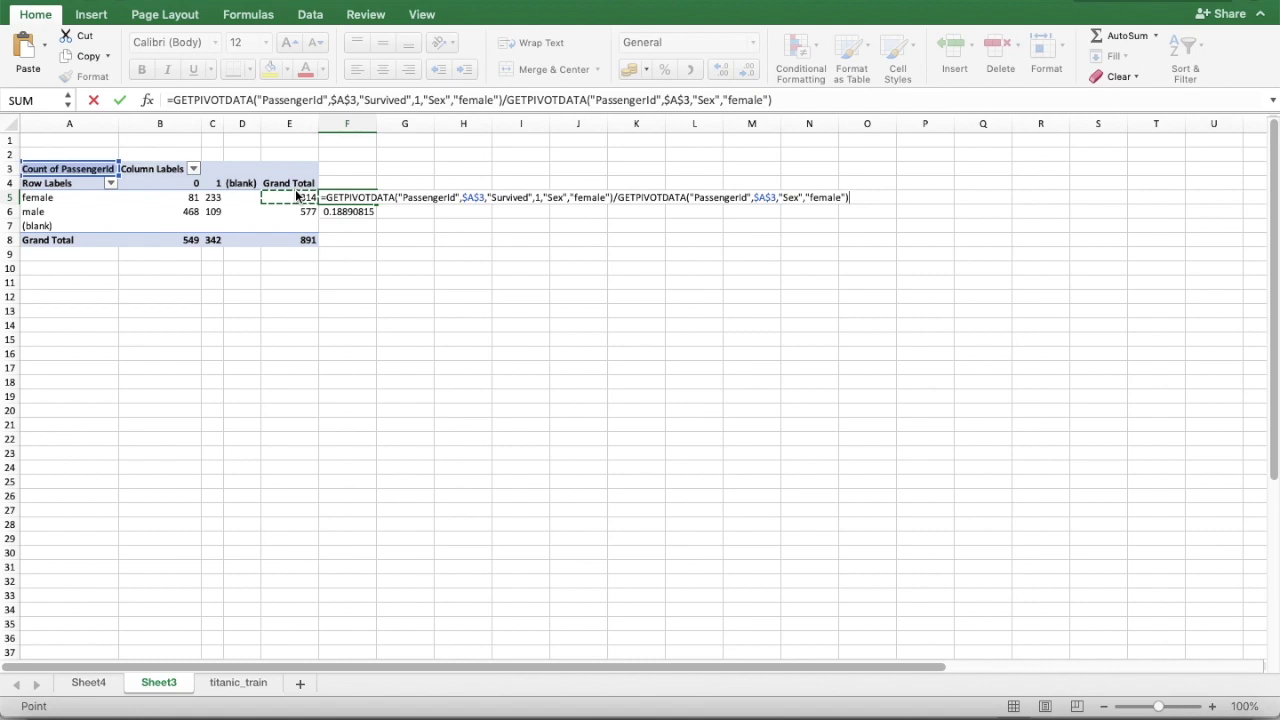
key("Return")
Compare the female and male survival rates and their formulas in F5 and F6
left_click(340, 197)
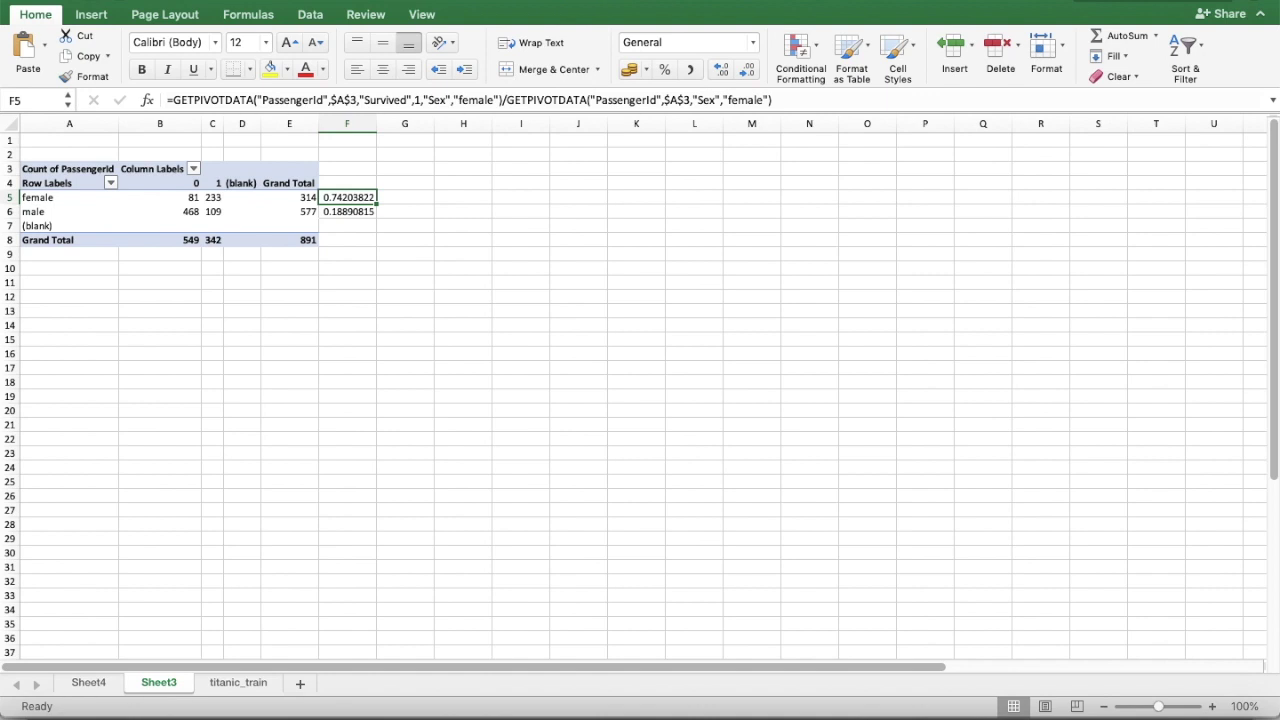
key("Down")
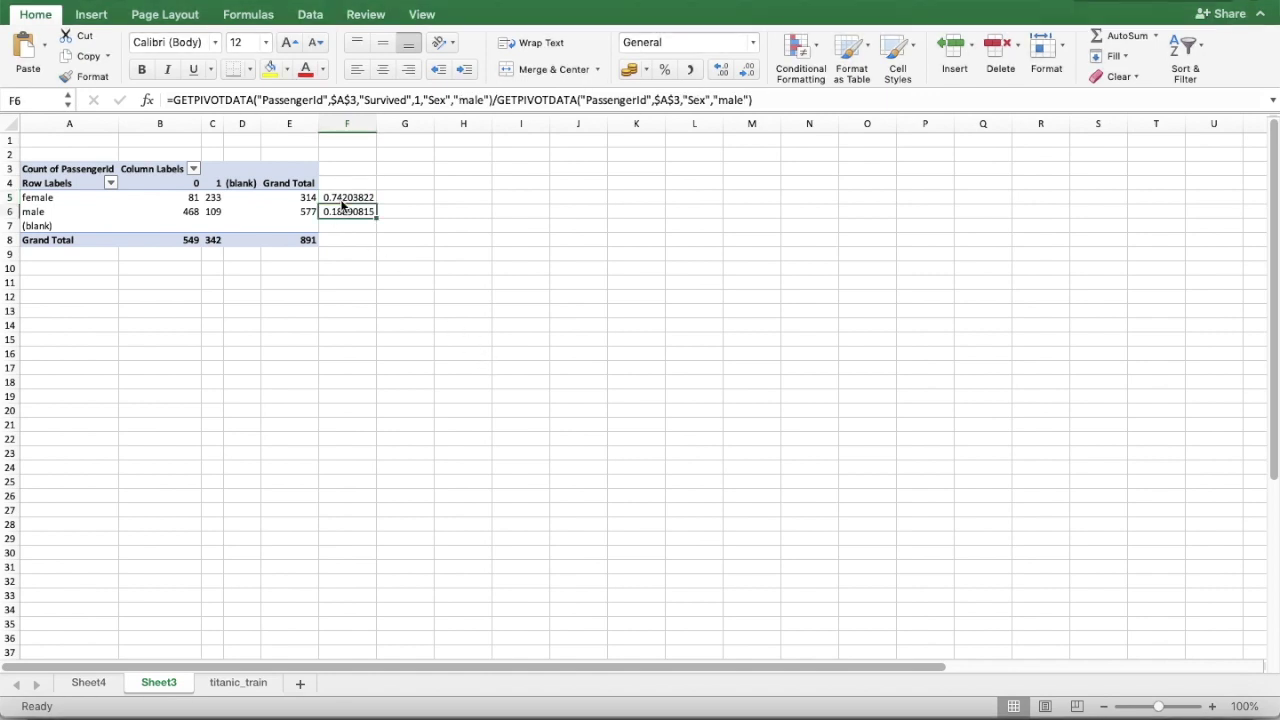
left_click(353, 195)
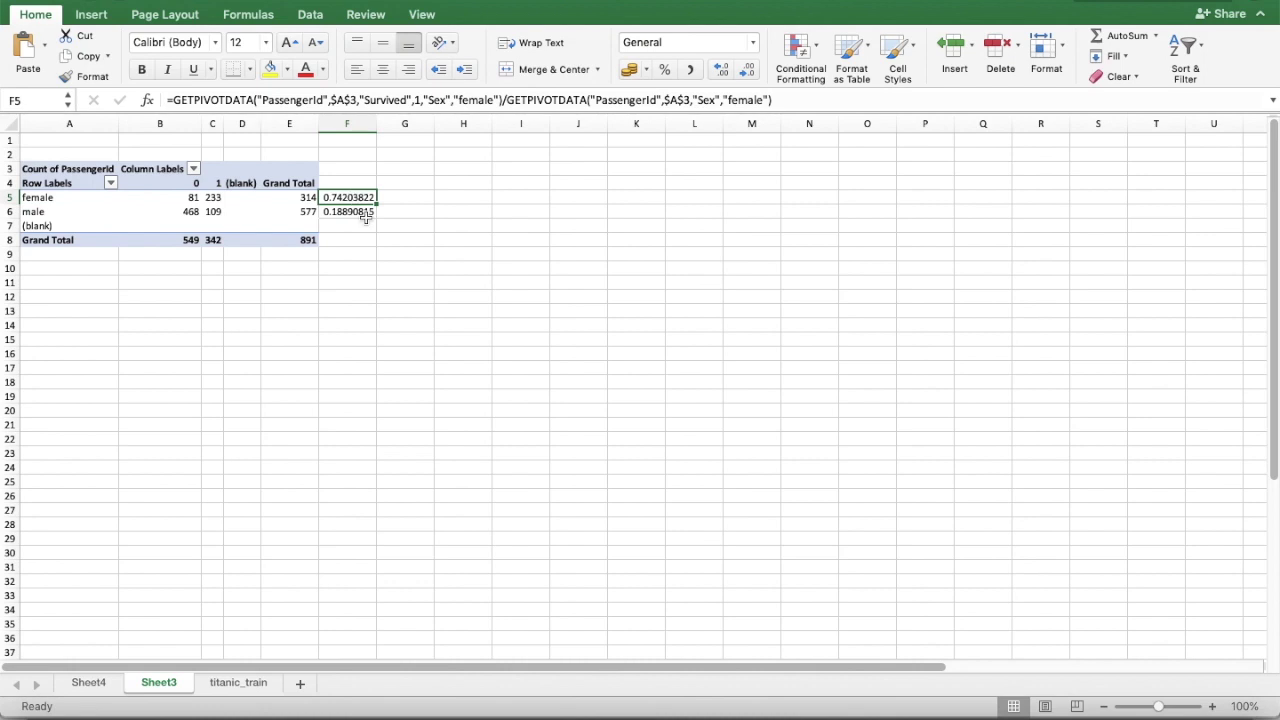
left_click(368, 212)
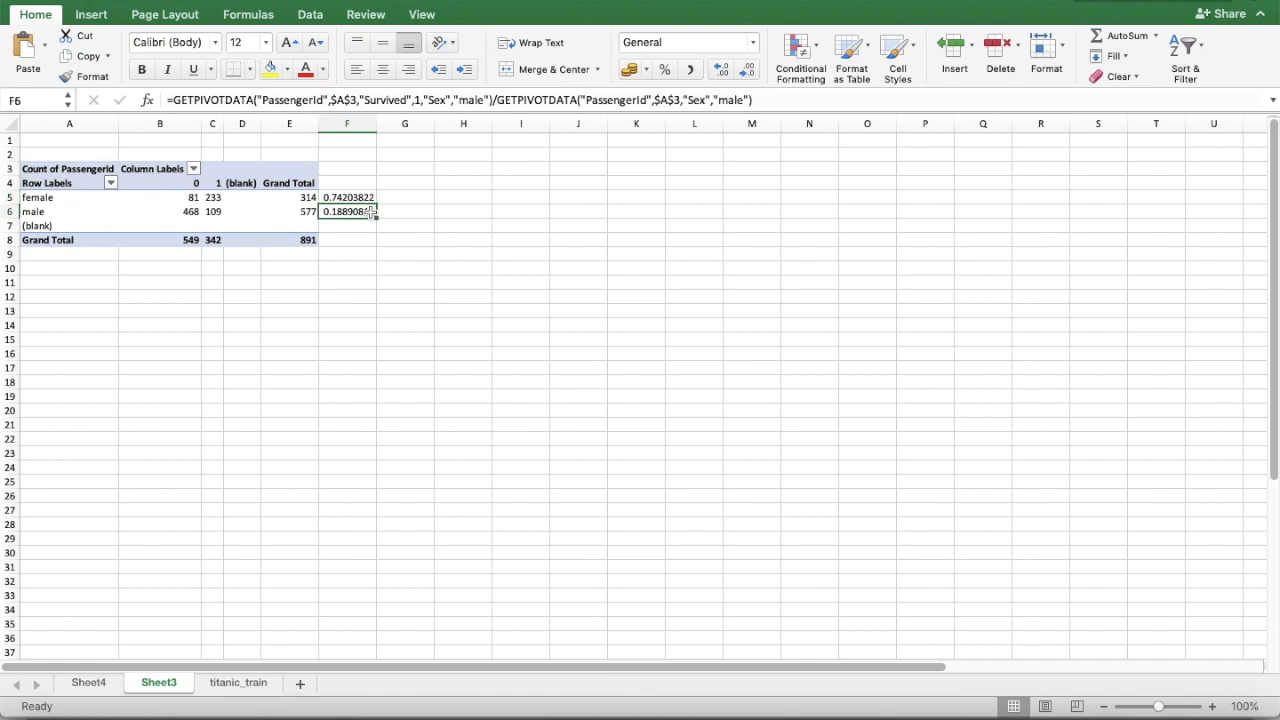
Switch to the titanic_test workbook and examine the Sex values of the first two passengers
left_click(455, 145)
left_click(440, 0)
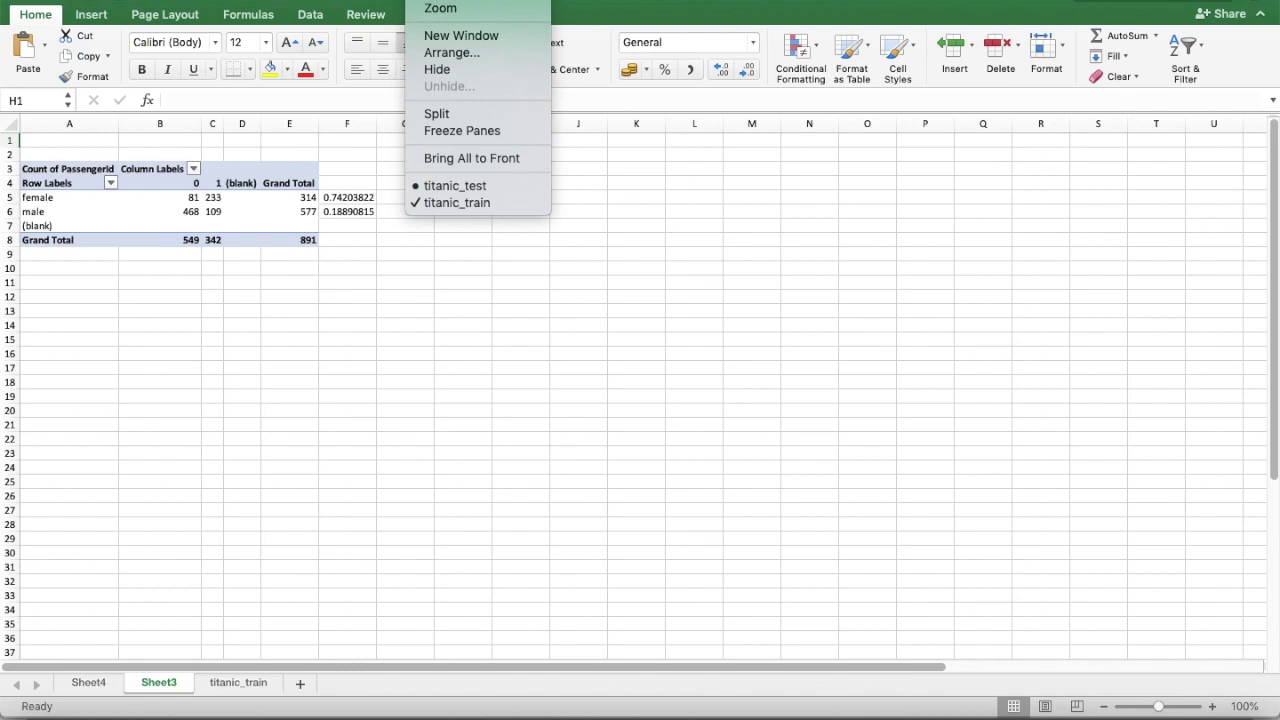
left_click(464, 185)
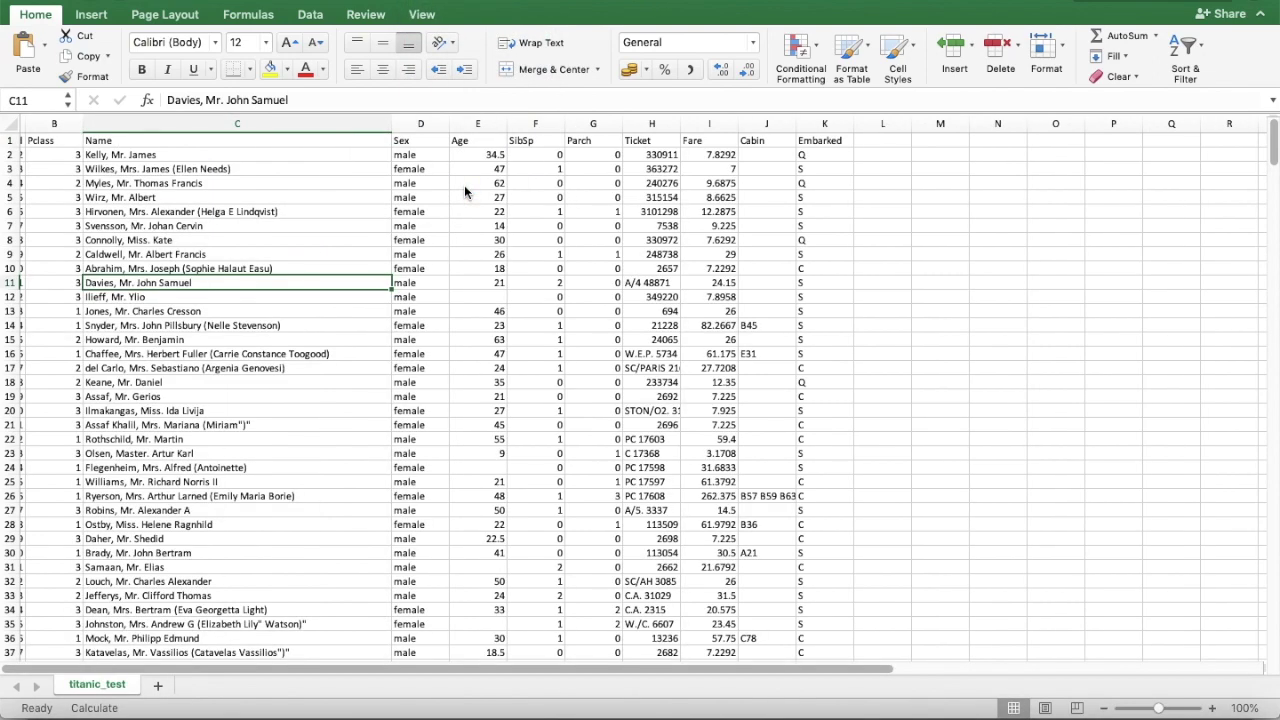
left_click(424, 156)
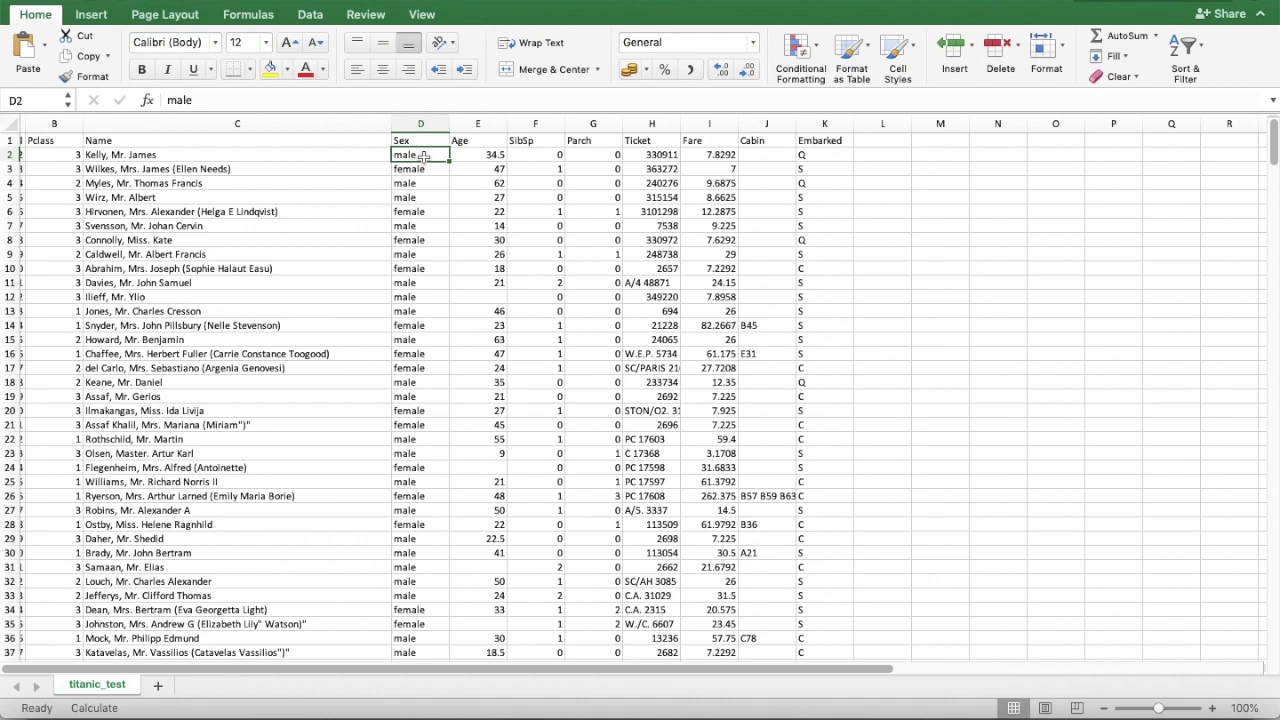
left_click(424, 169)
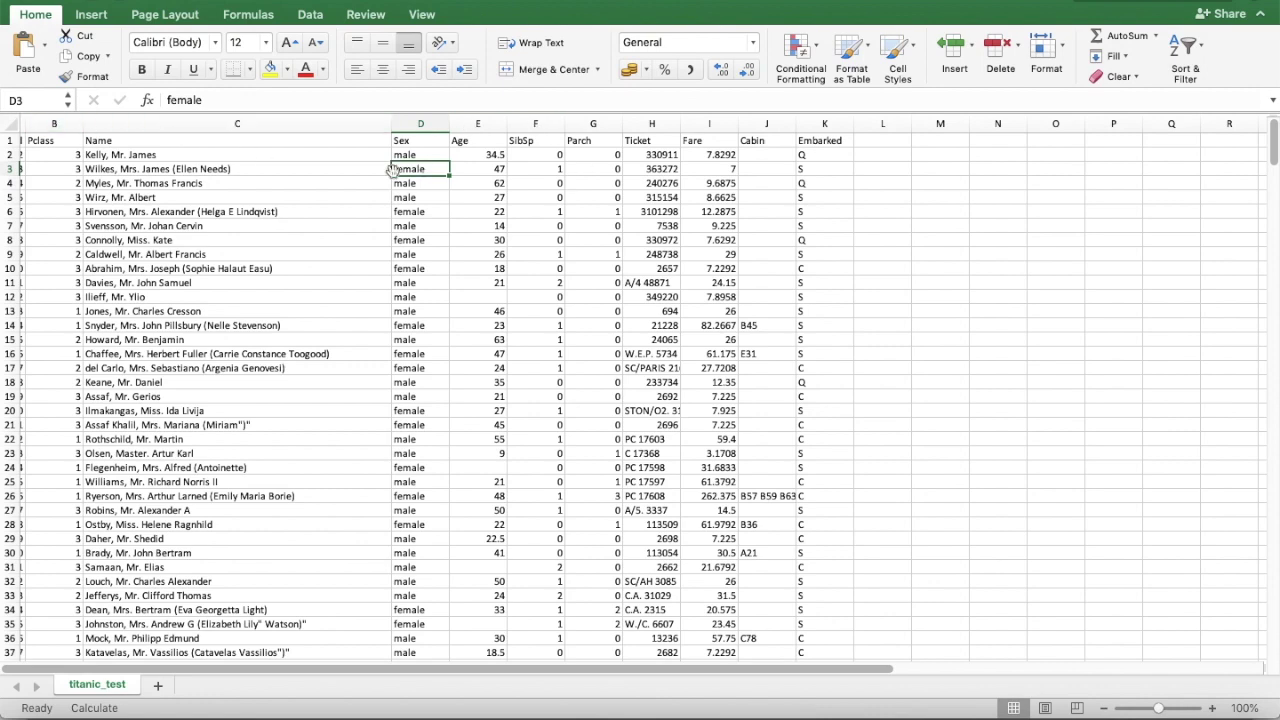
Create a PivotTable on a new worksheet from titanic_test columns A to K
left_click_drag(814, 123, 10, 78)
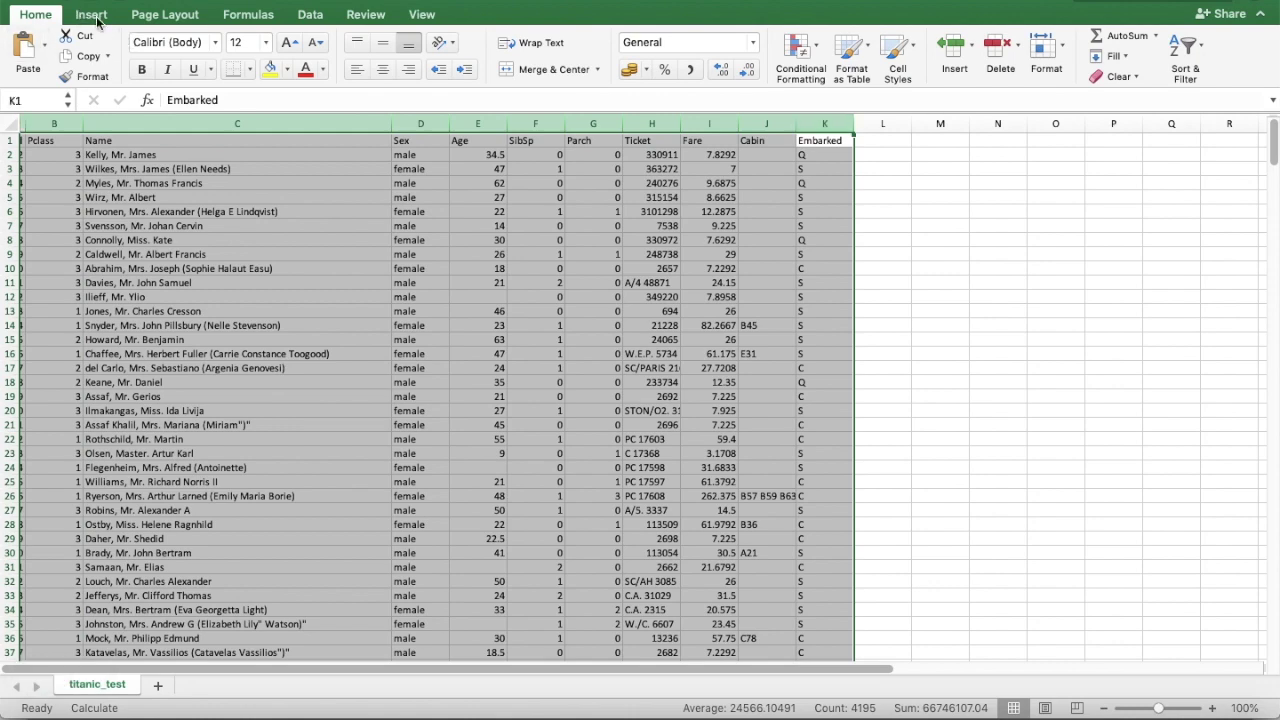
left_click(91, 14)
left_click(30, 55)
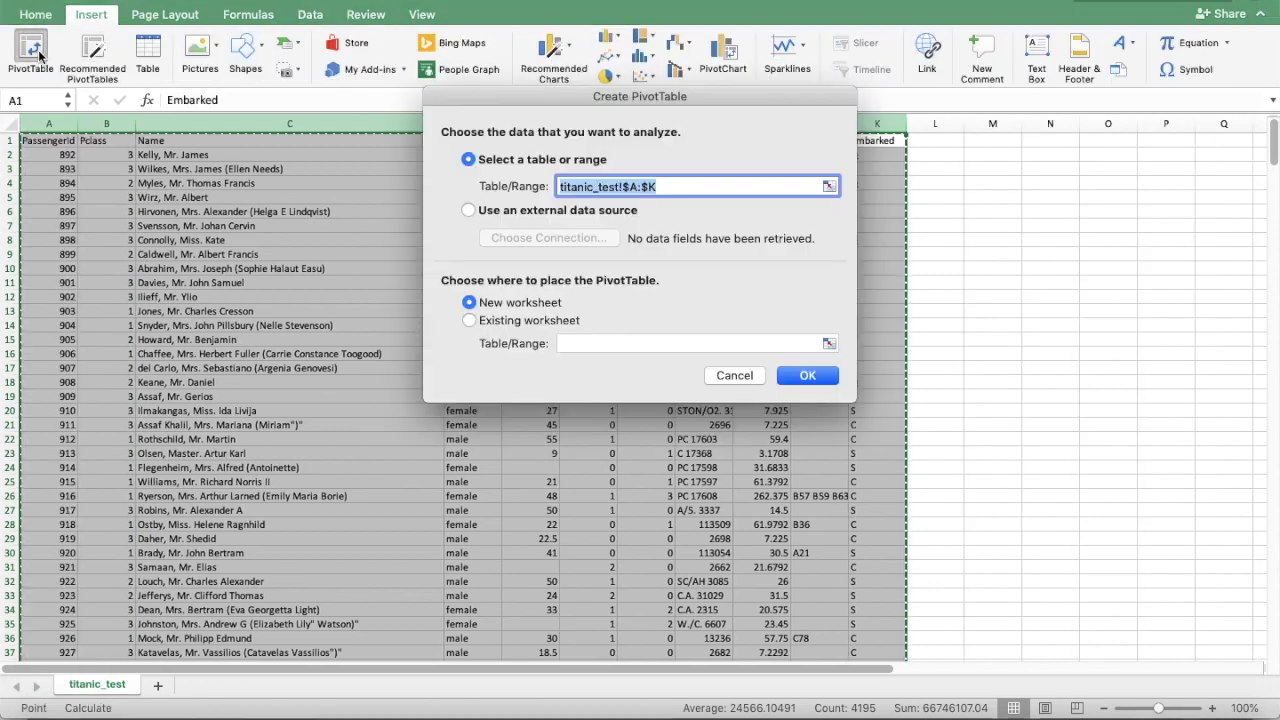
left_click(807, 375)
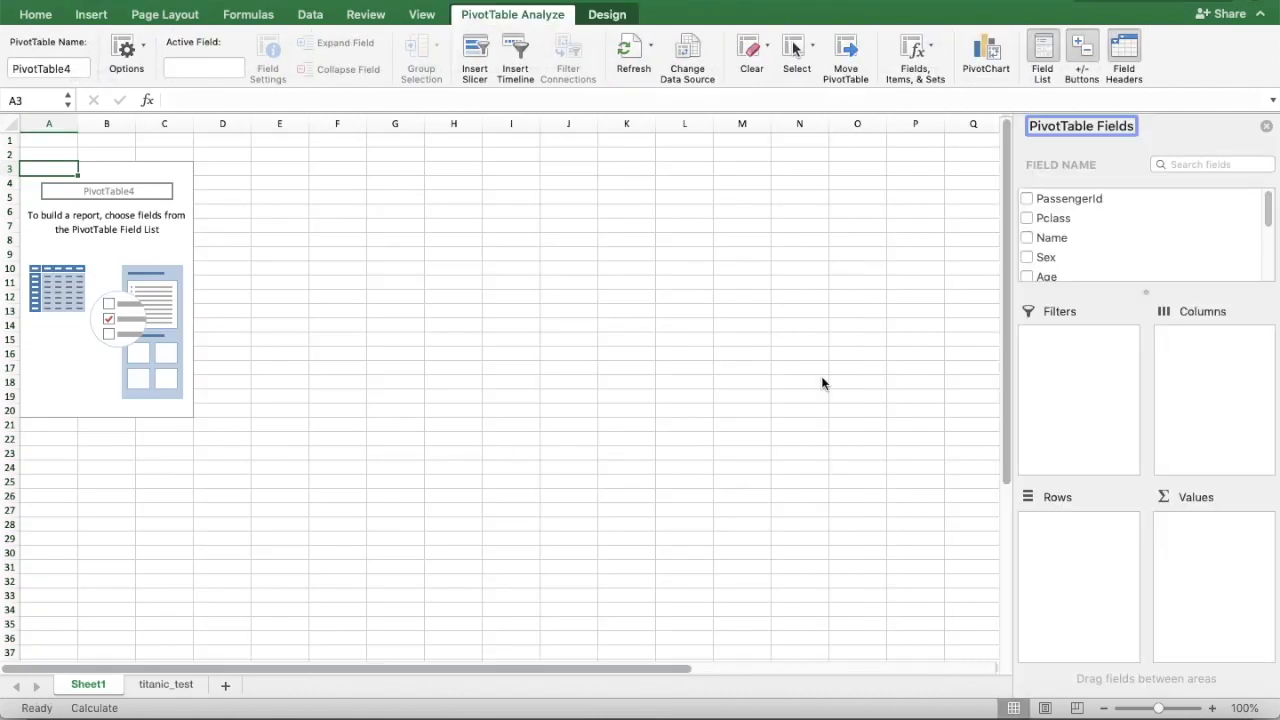
Add Sex as the row field and PassengerId as the value field of the test data PivotTable
left_click(1047, 261)
left_click_drag(1047, 261, 1093, 541)
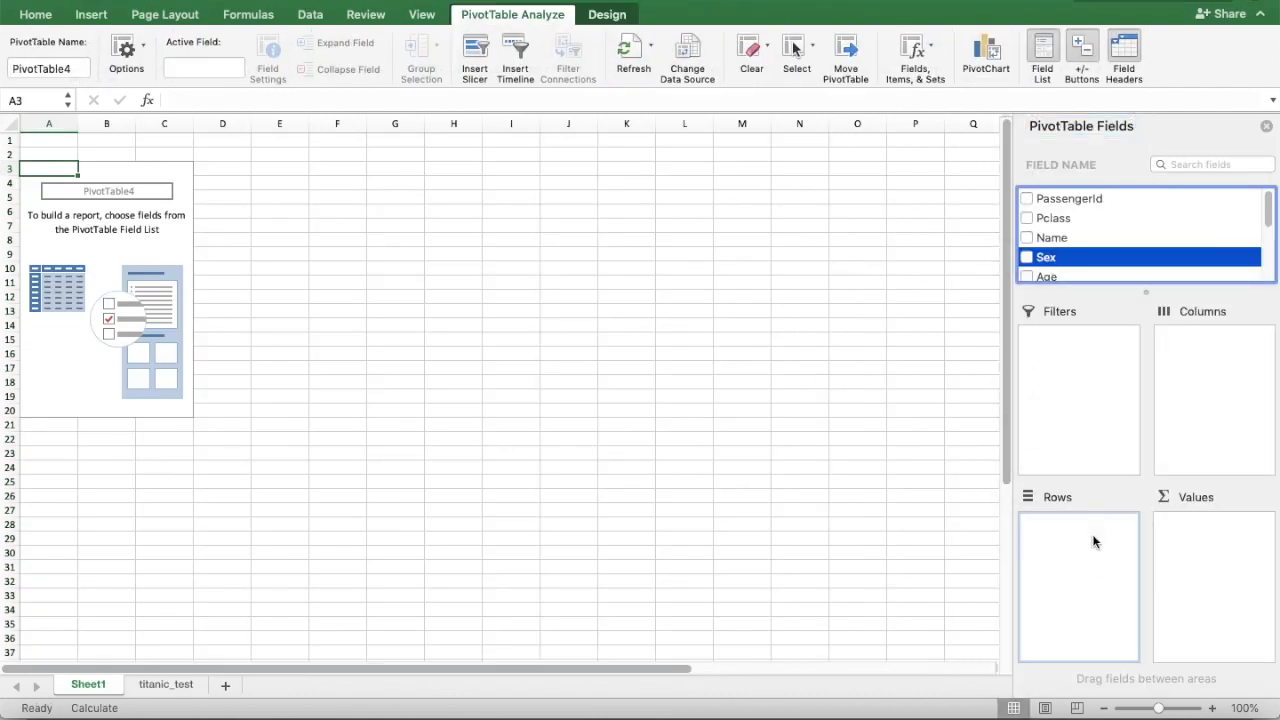
left_click(1063, 200)
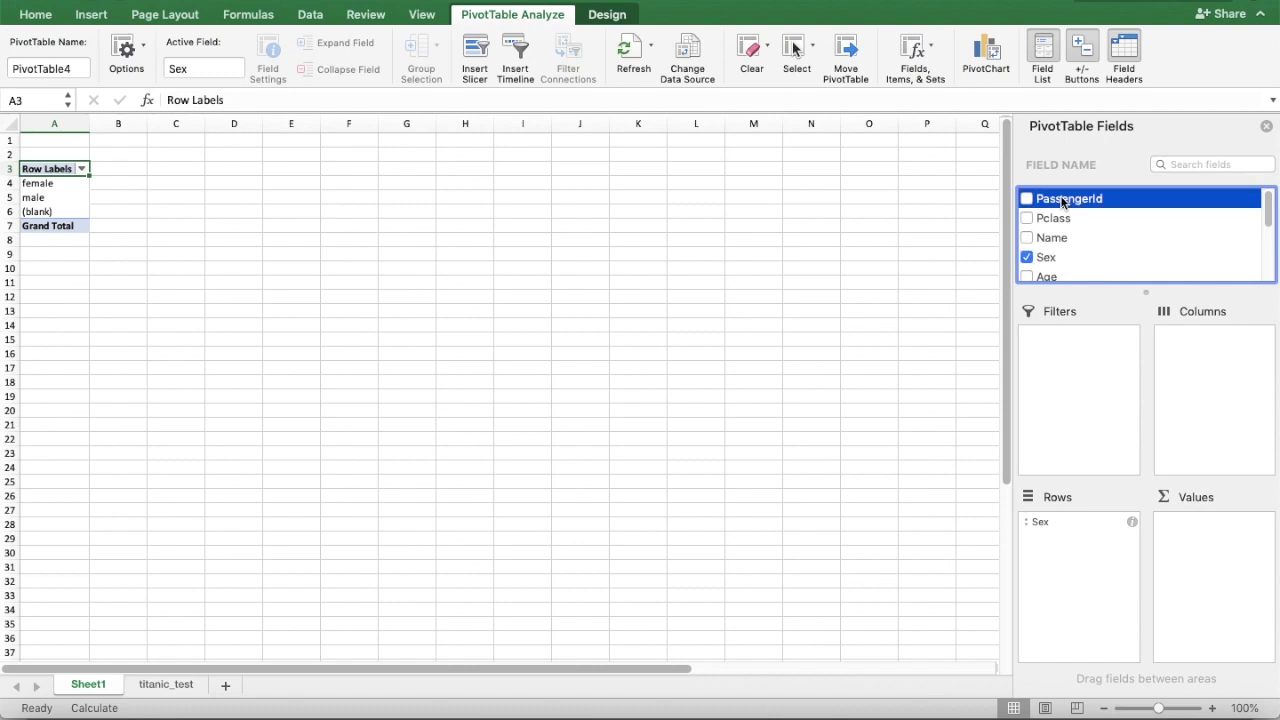
left_click_drag(1063, 200, 1247, 565)
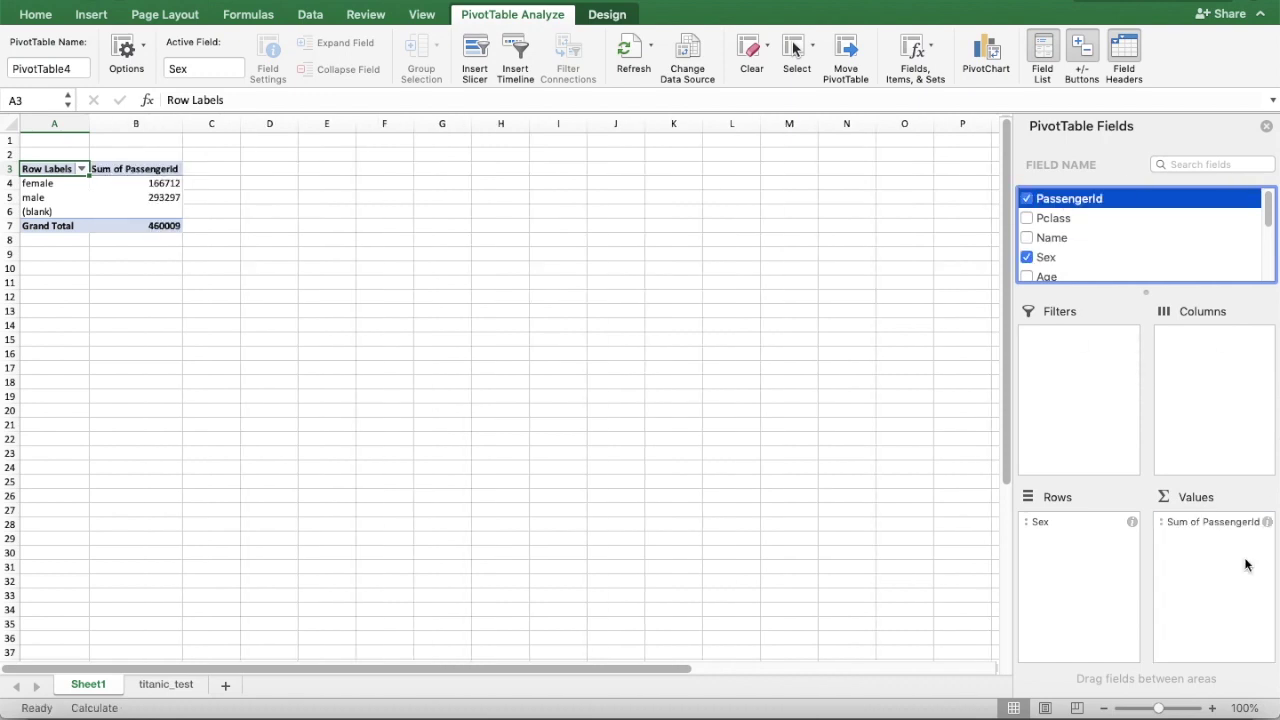
Summarize the test data's PassengerId values by Count and check the male passenger count
right_click(145, 185)
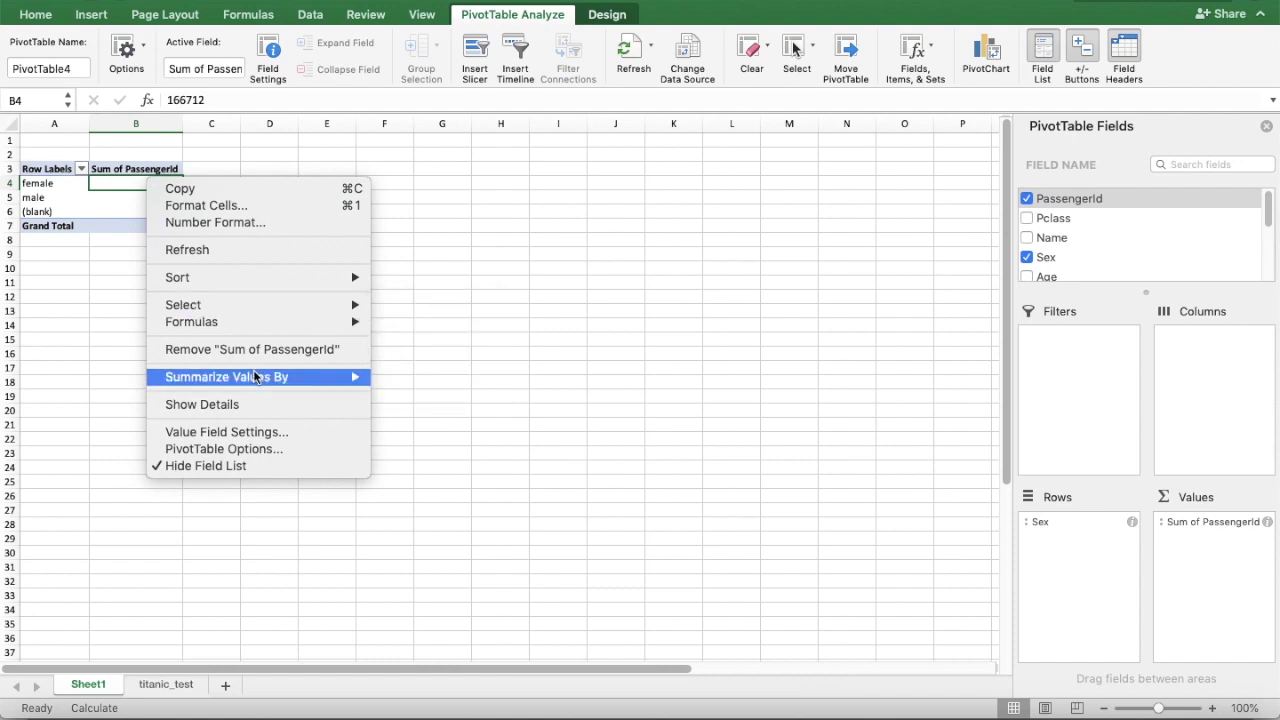
mouse_move(254, 377)
left_click(449, 395)
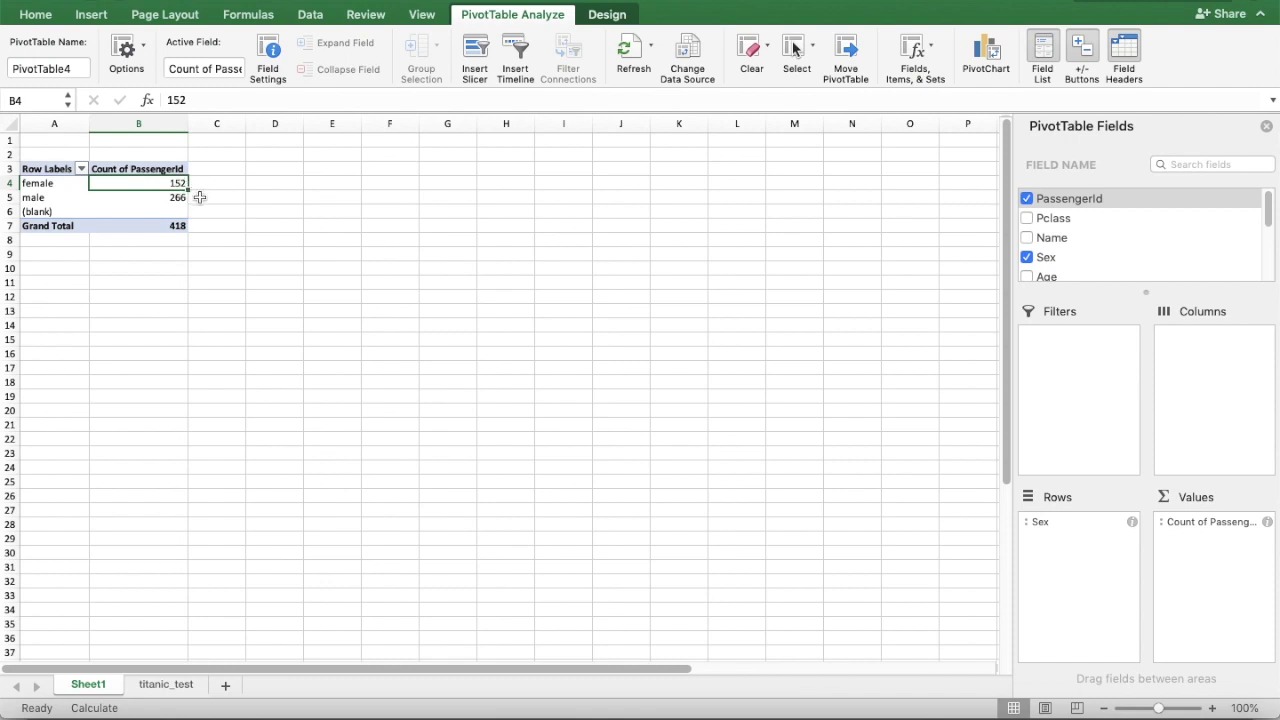
left_click(178, 197)
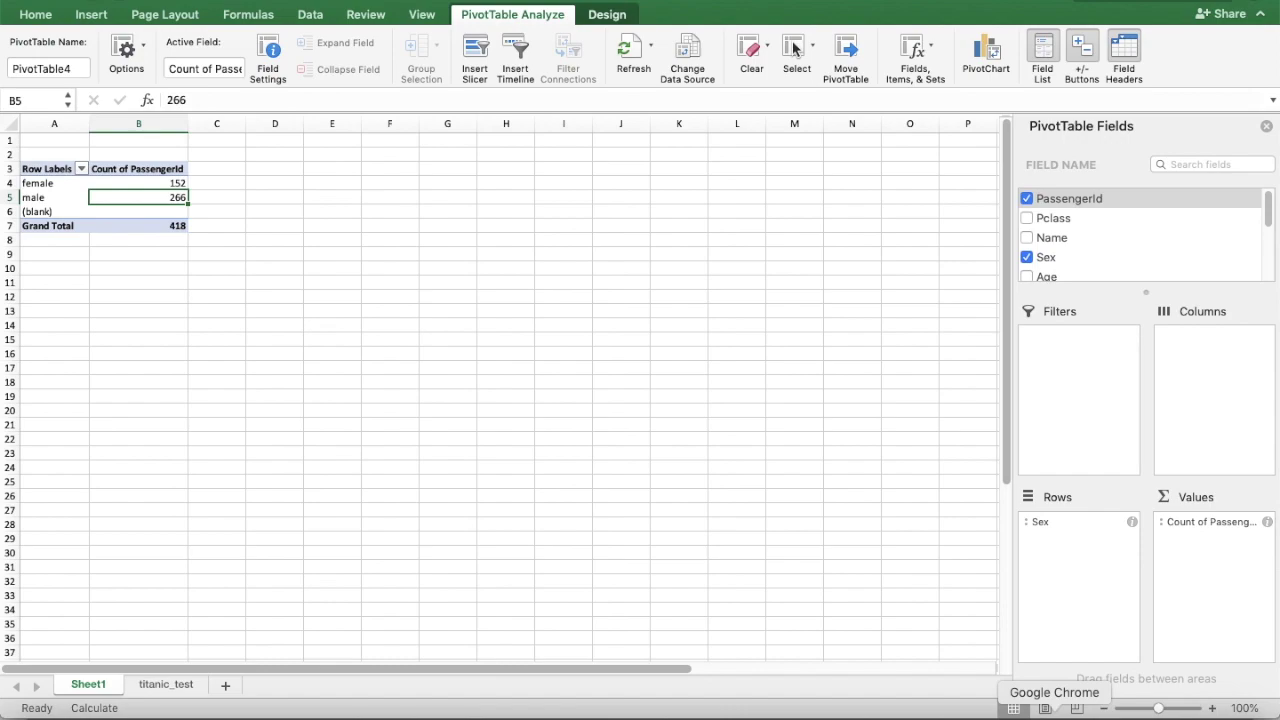
Switch to the training workbook's Sheet3 PivotTable and replace the Sex row field with Pclass
left_click(1054, 710)
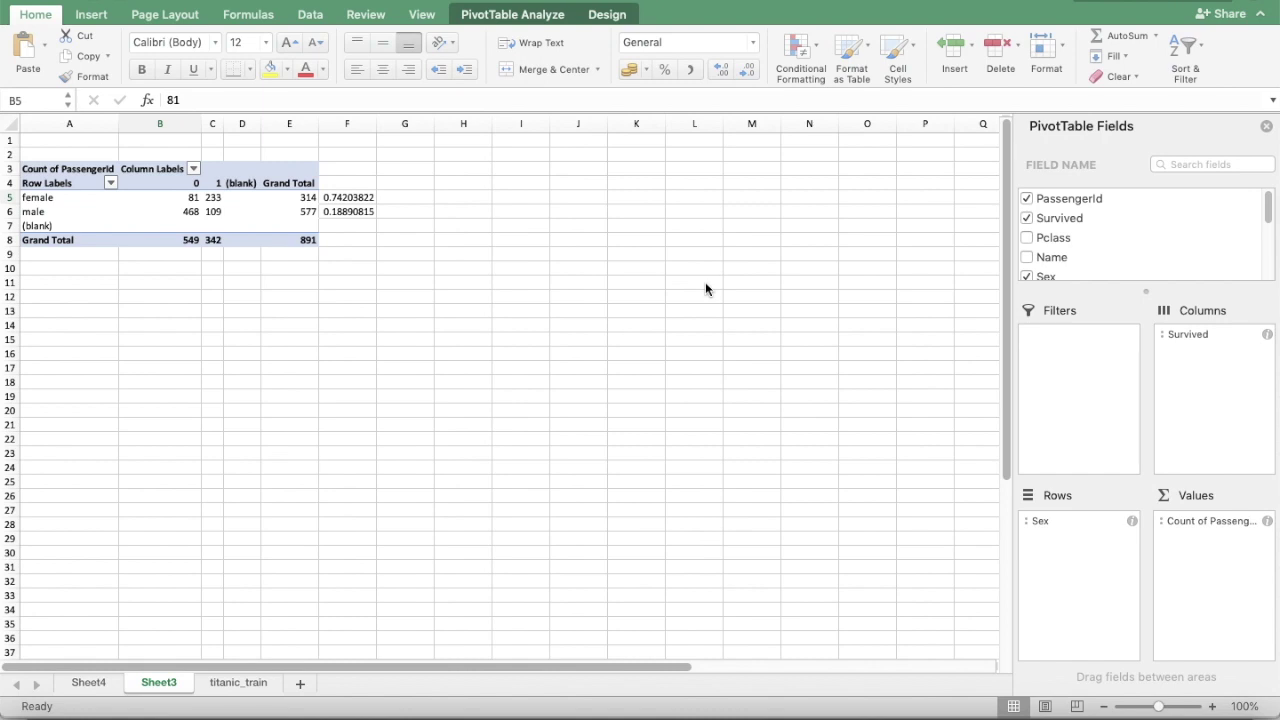
left_click(1046, 527)
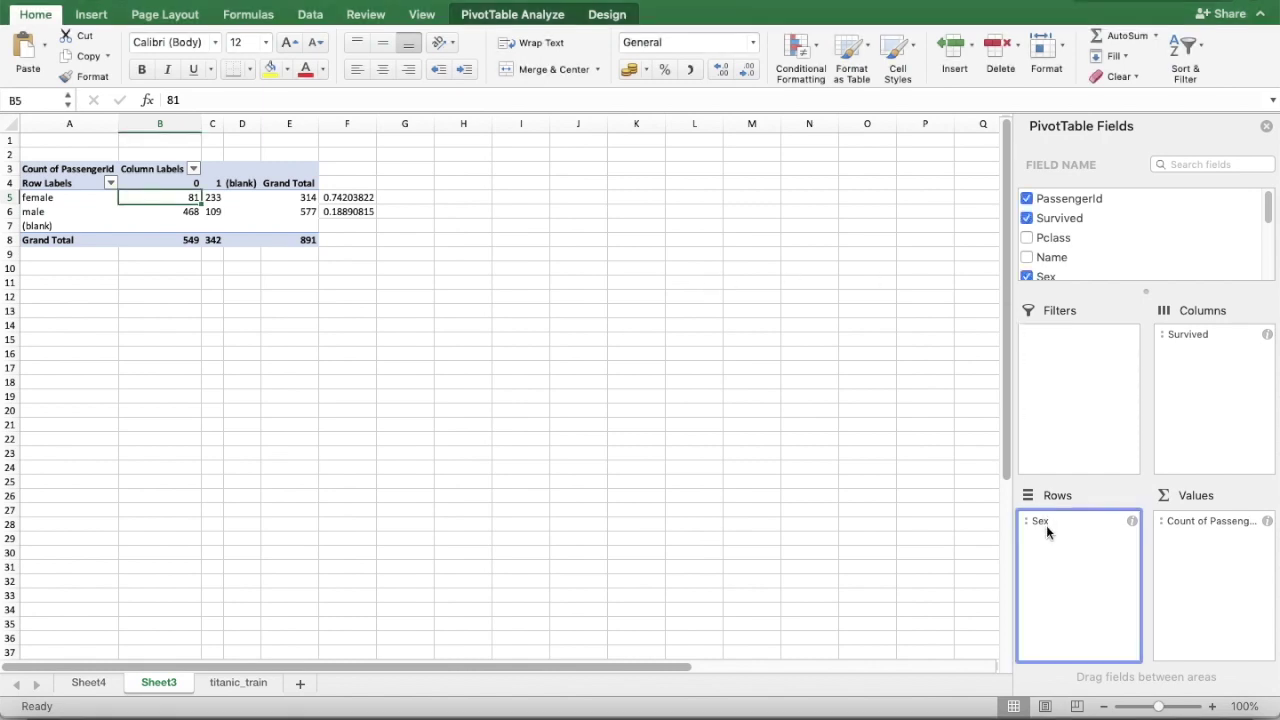
left_click(1051, 239)
left_click_drag(1051, 241, 1121, 244)
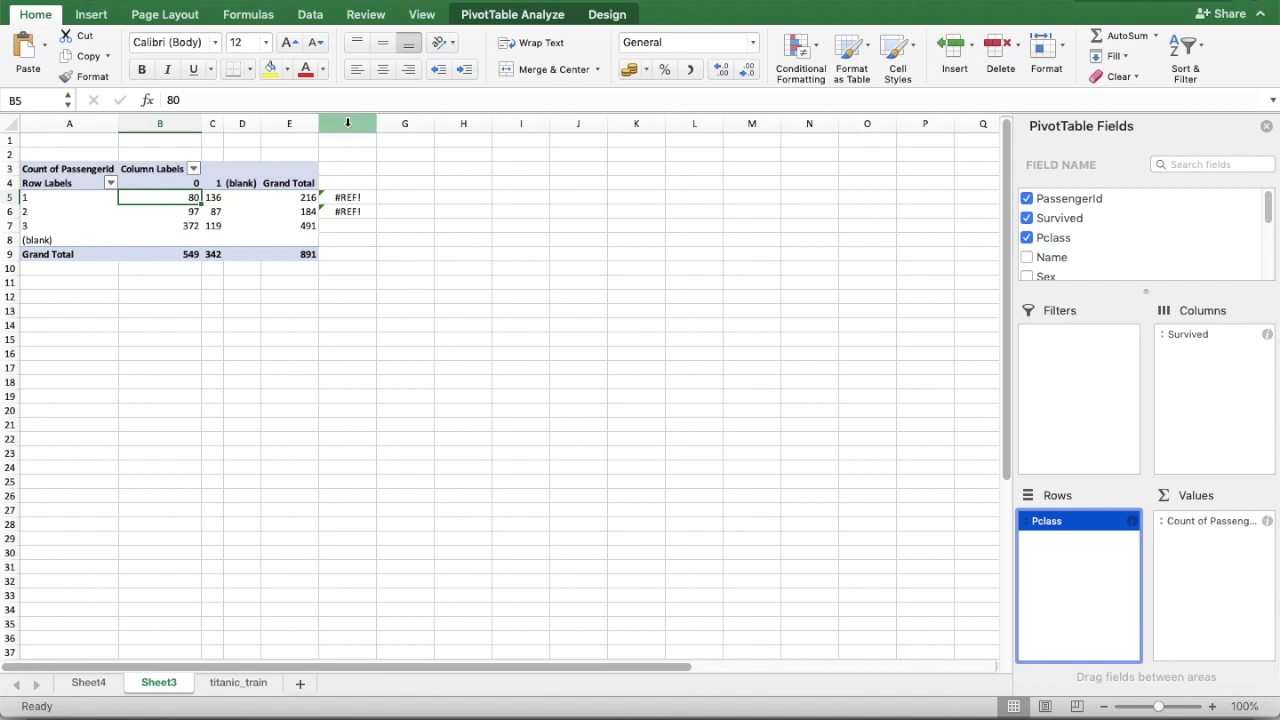
Remove the old survival rate formulas in column F beside the PivotTable
left_click(348, 122)
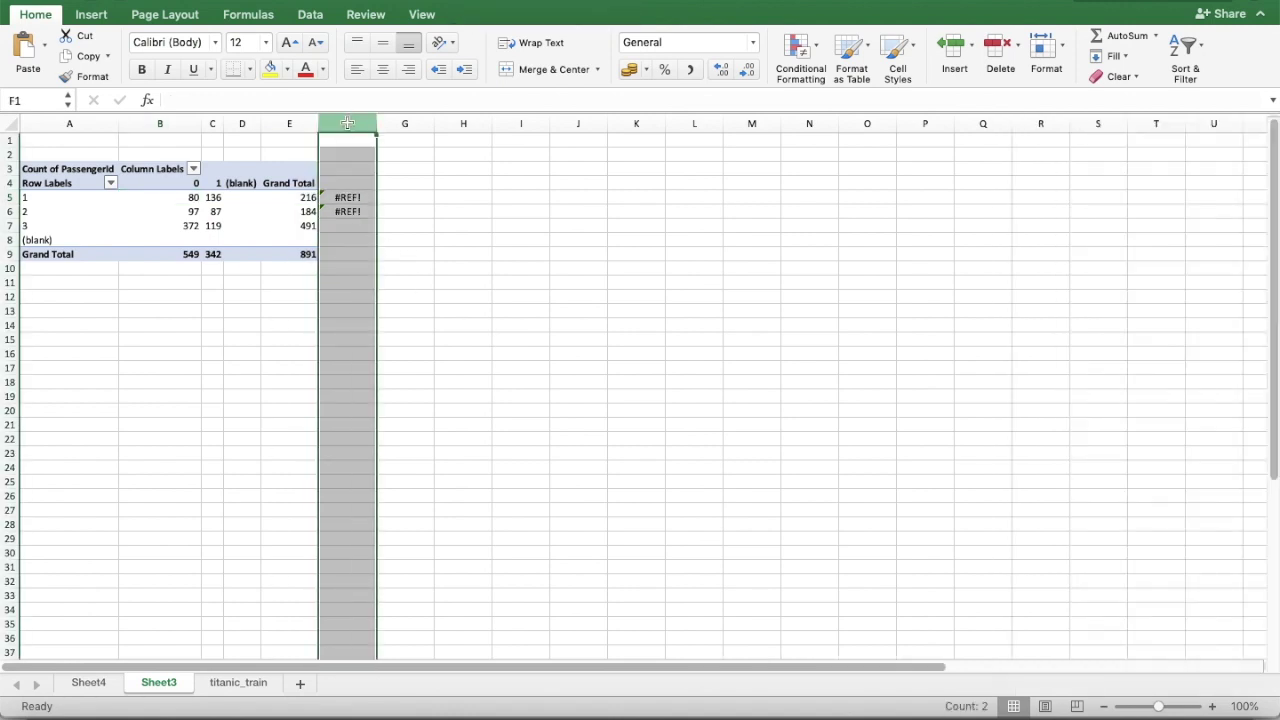
right_click(348, 122)
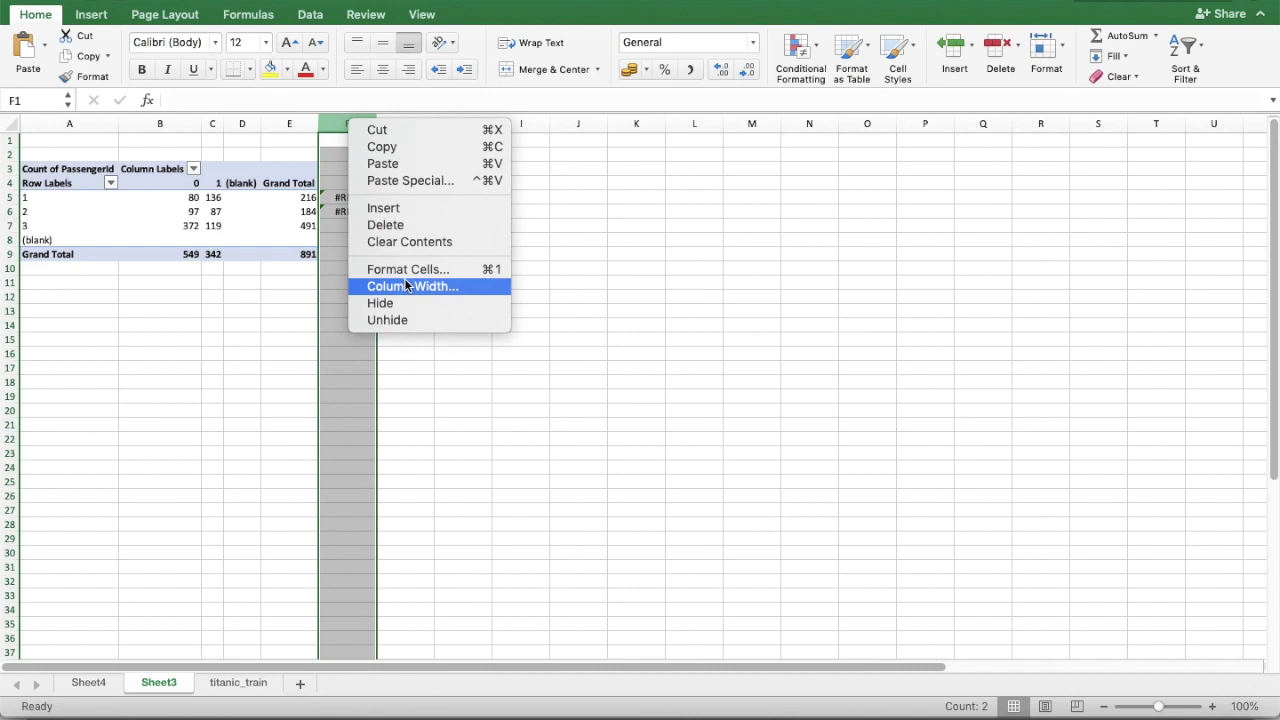
left_click(404, 232)
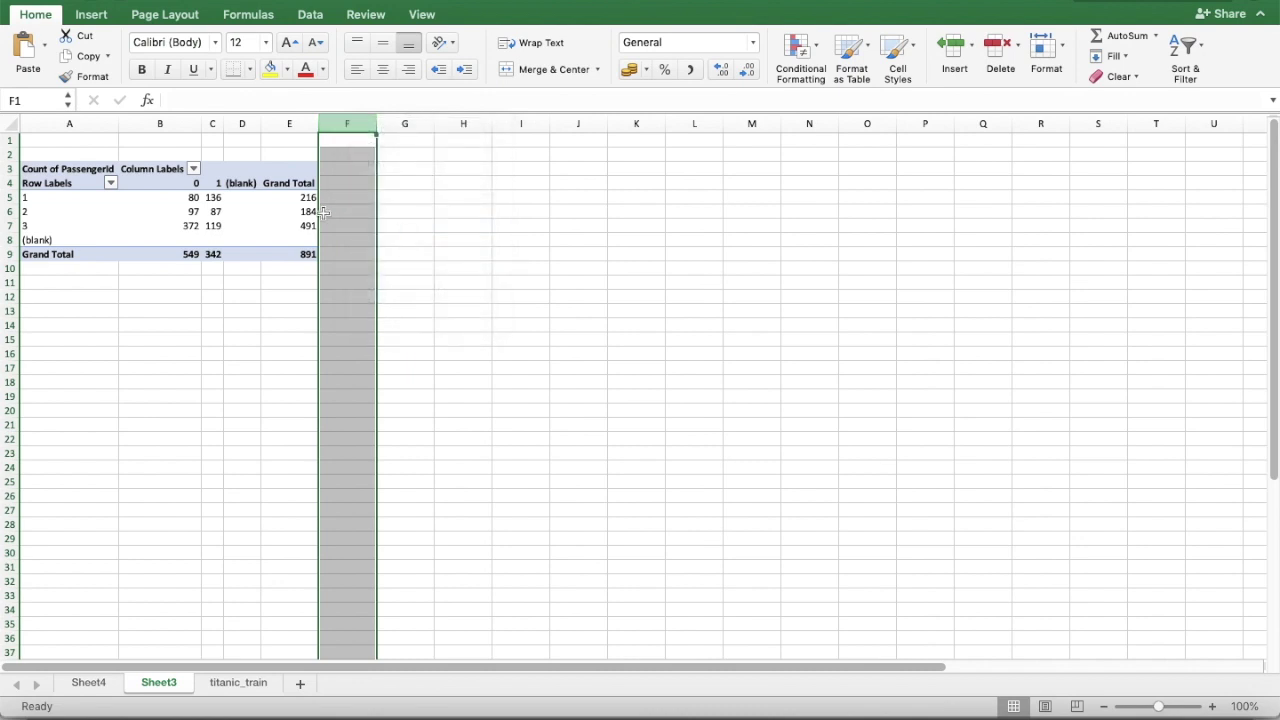
Filter the (blank) item out of the PivotTable's Survived column labels
left_click(193, 170)
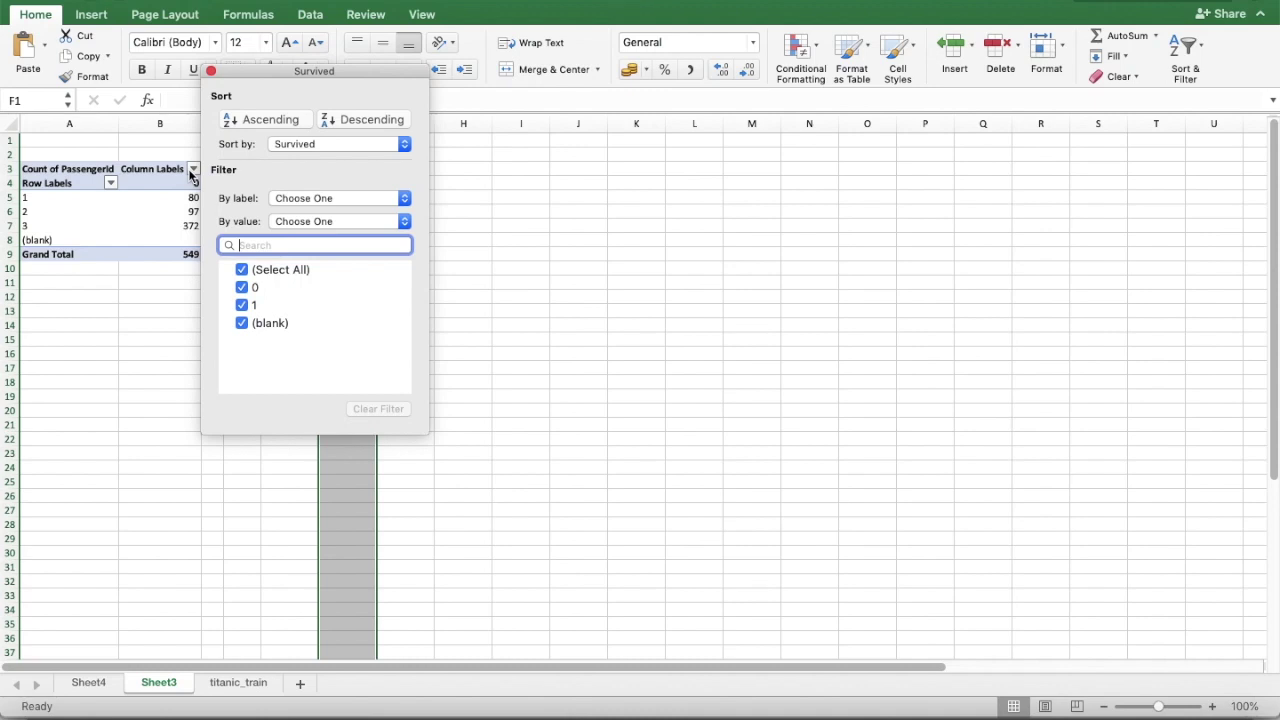
left_click(244, 324)
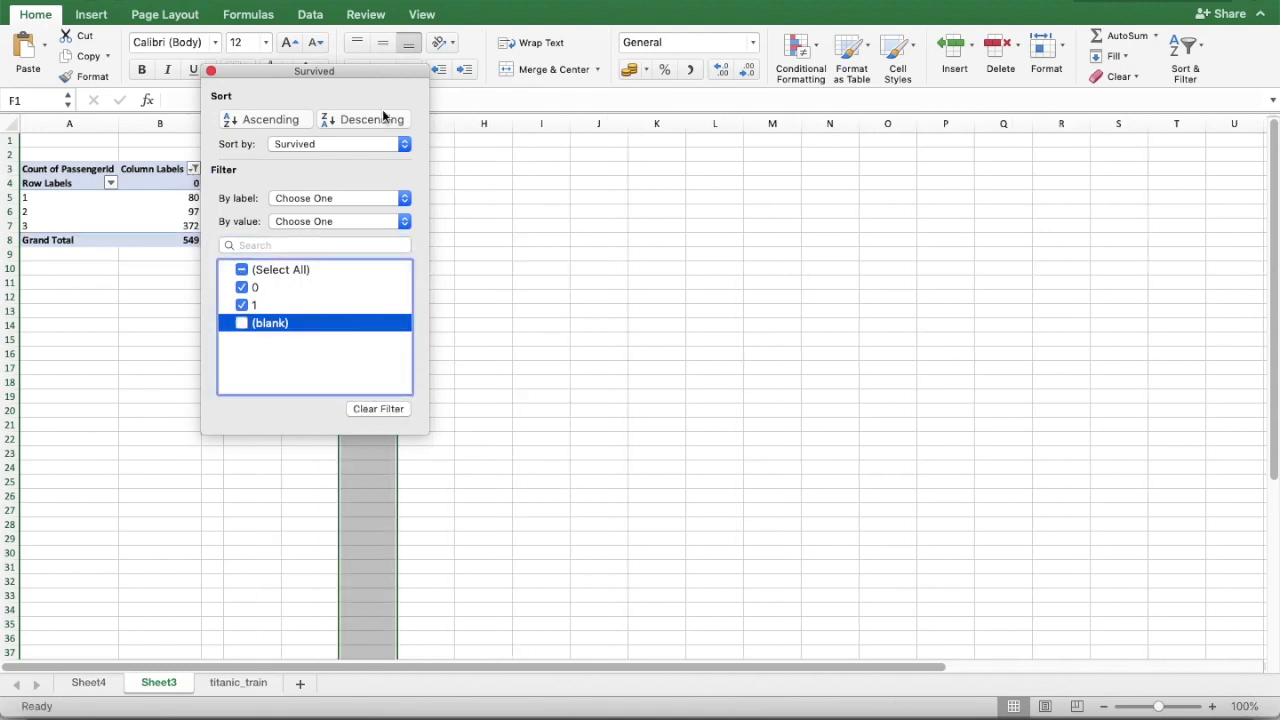
left_click(211, 72)
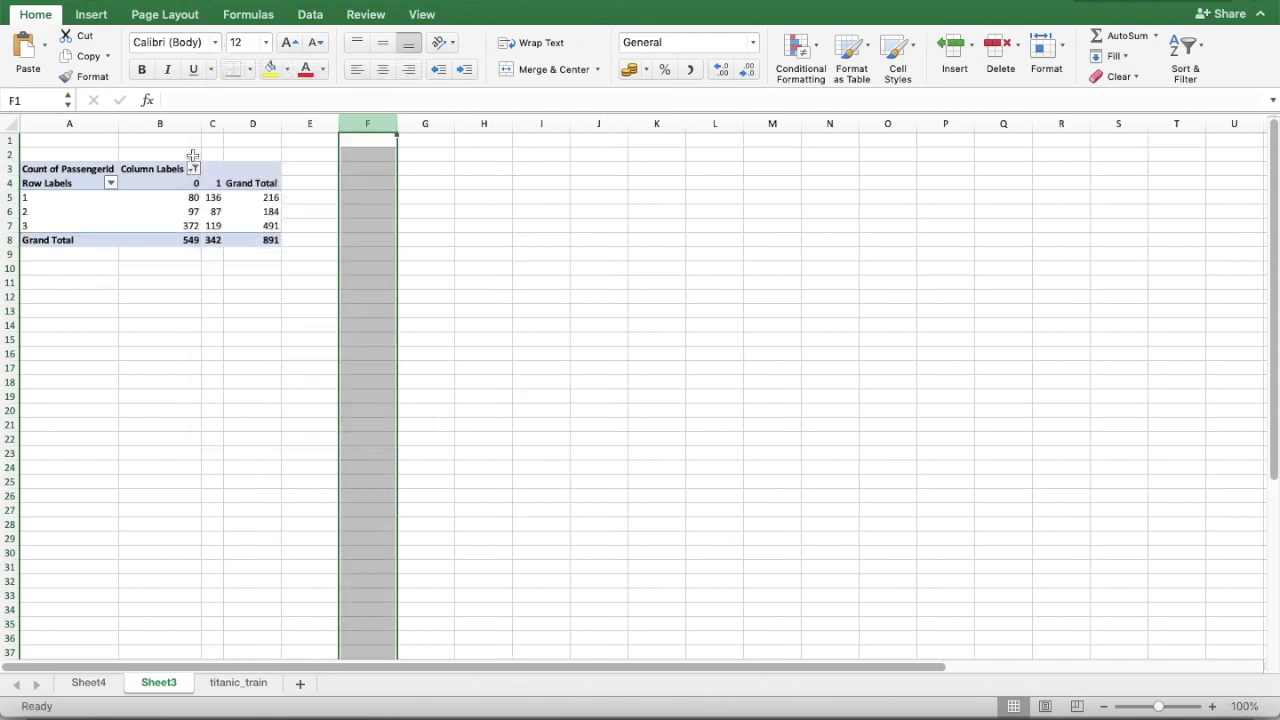
Calculate the first-class survival rate in E5 by dividing the class 1 survivor count by its grand total
left_click(193, 199)
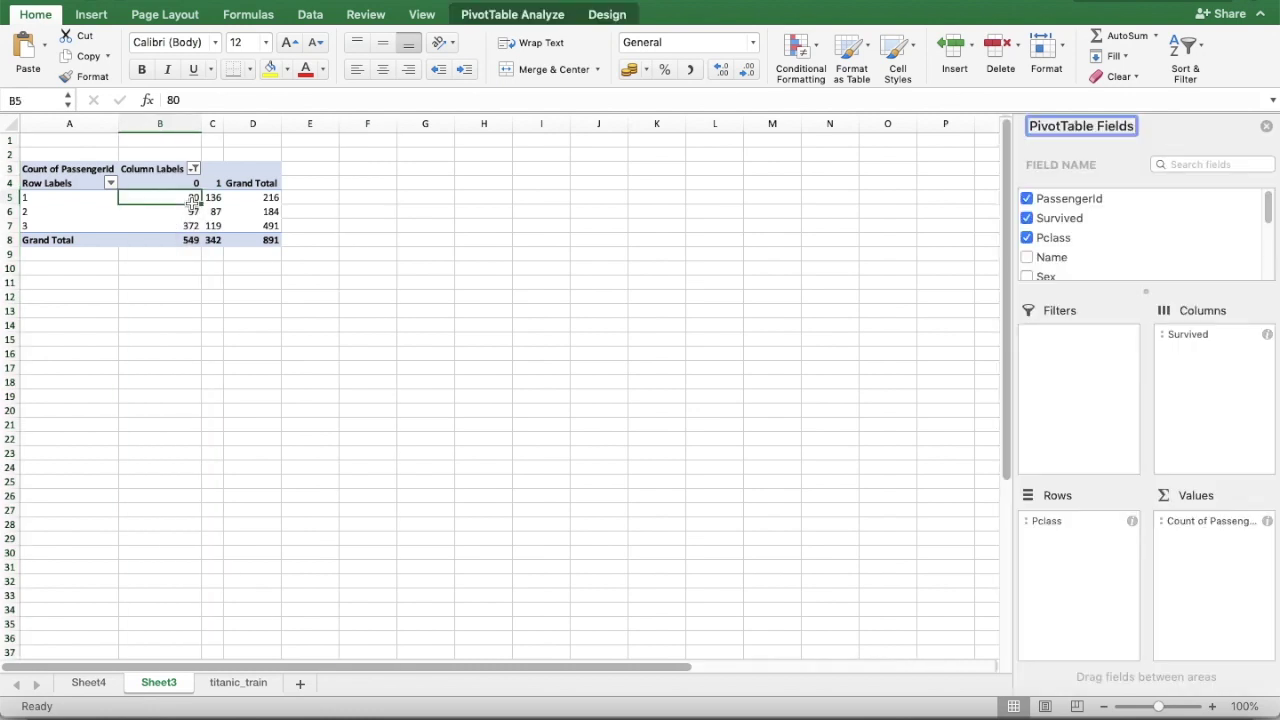
left_click(270, 199)
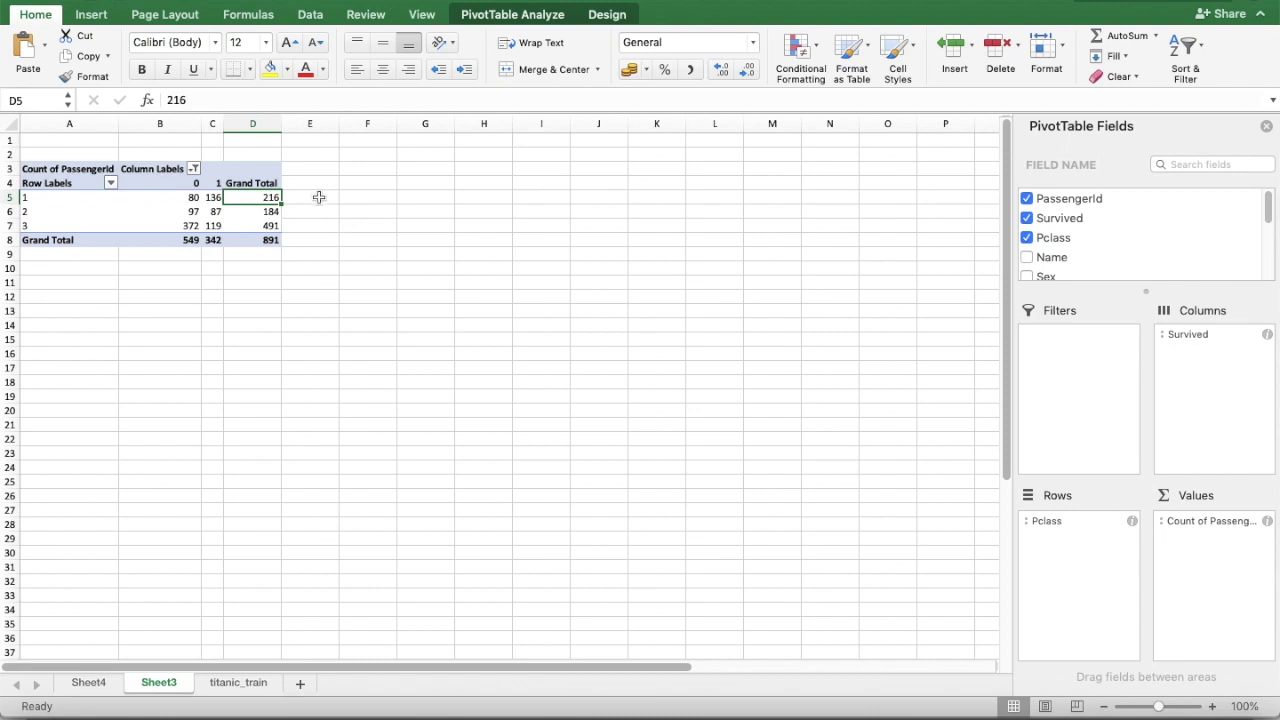
left_click(318, 197)
left_click(214, 195)
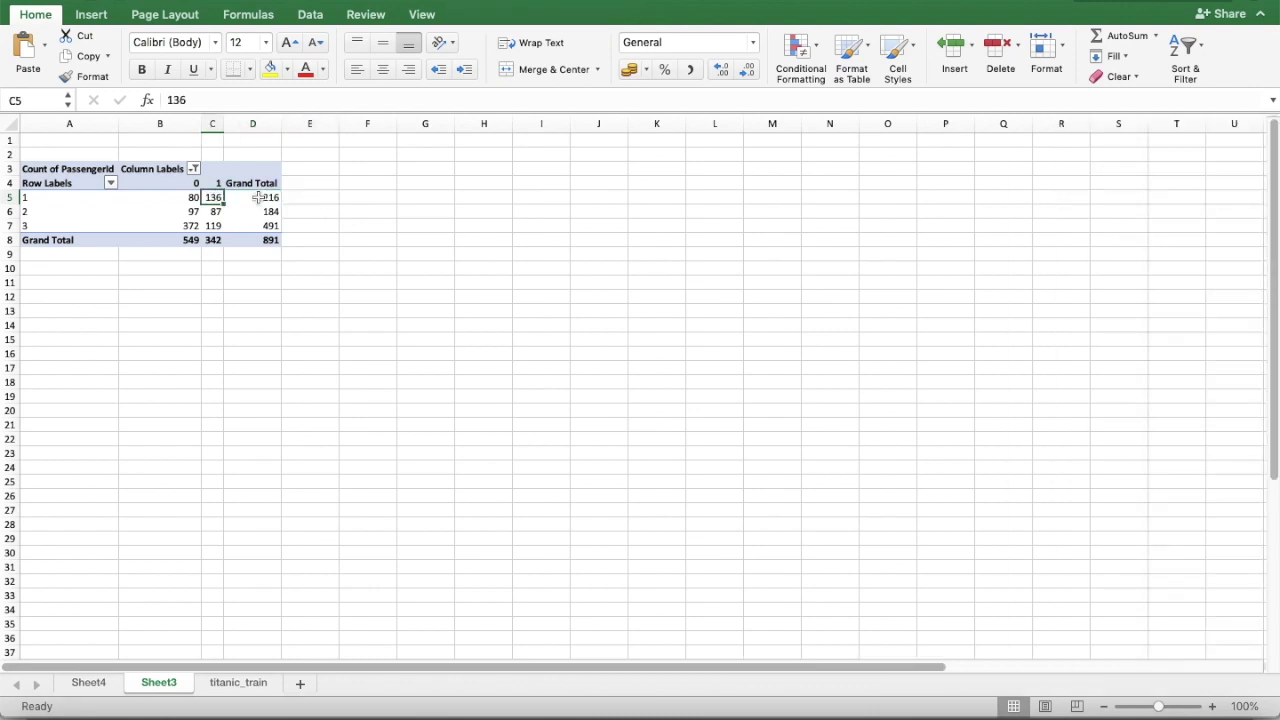
left_click(303, 197)
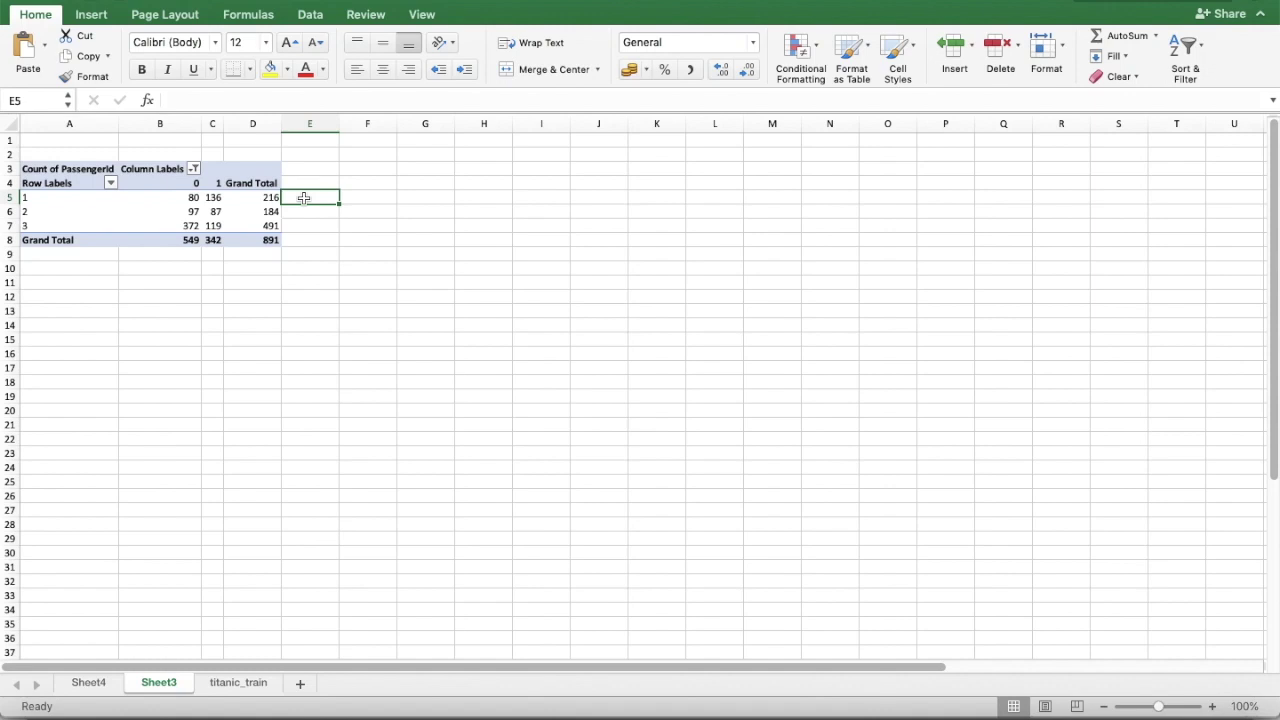
type("=")
left_click(207, 197)
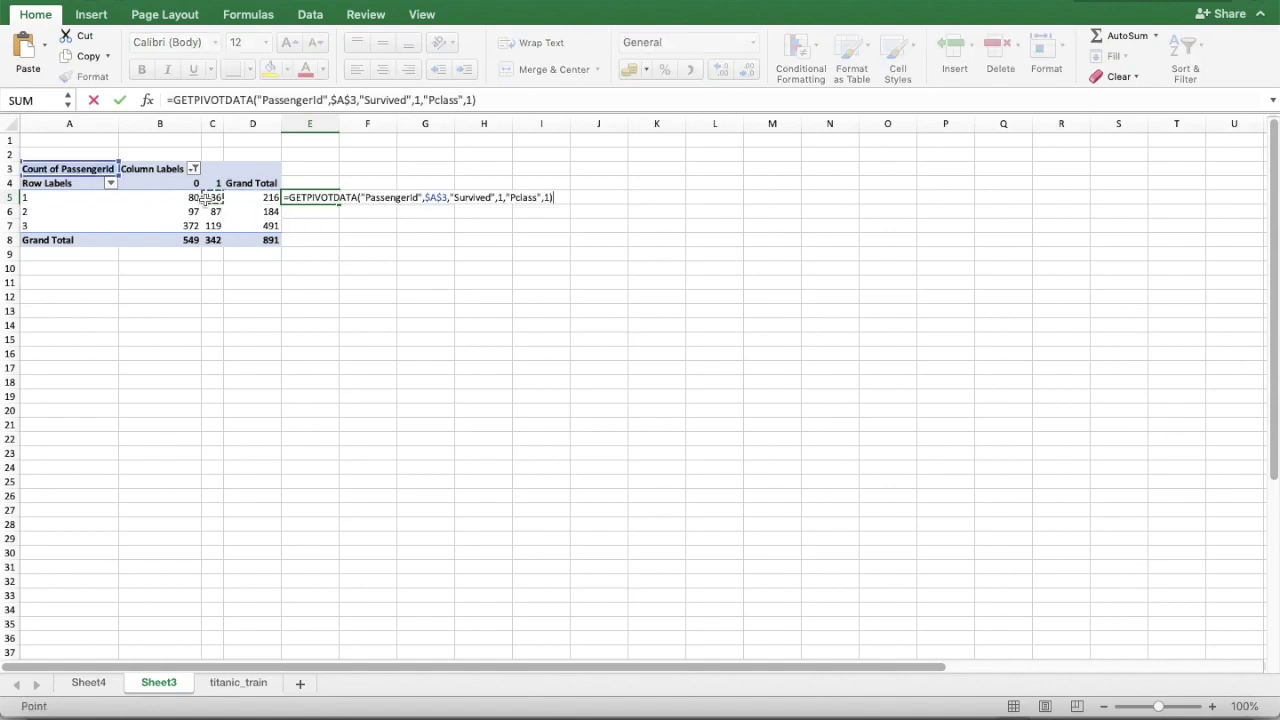
type("/")
left_click(260, 197)
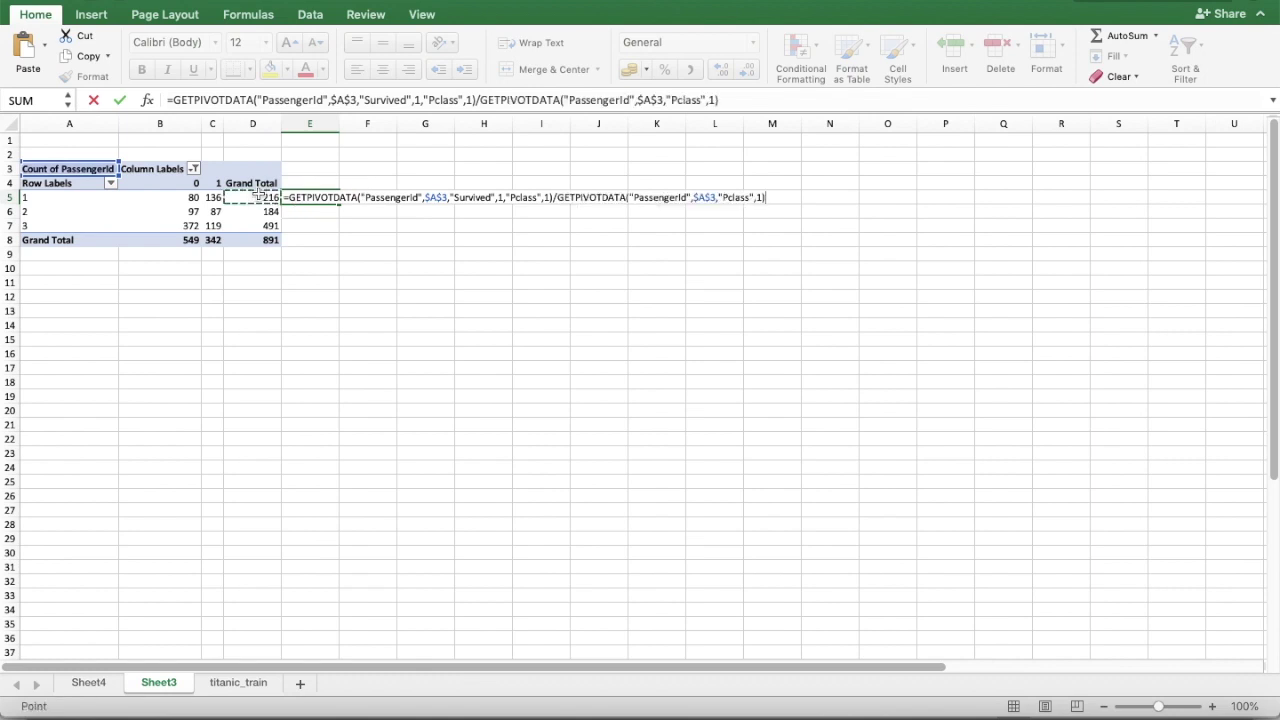
key("Return")
left_click(316, 196)
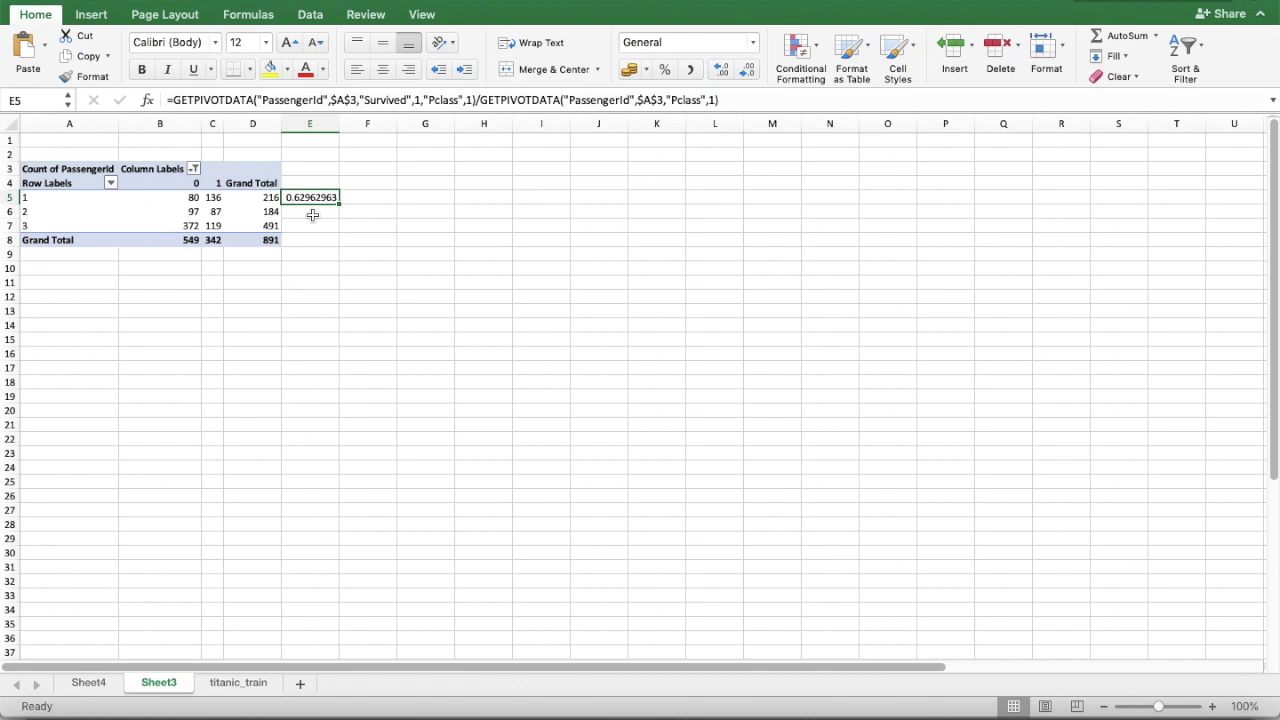
Calculate the second-class survival rate in E6 by dividing the class 2 survivor count by its grand total
left_click(312, 215)
type("=")
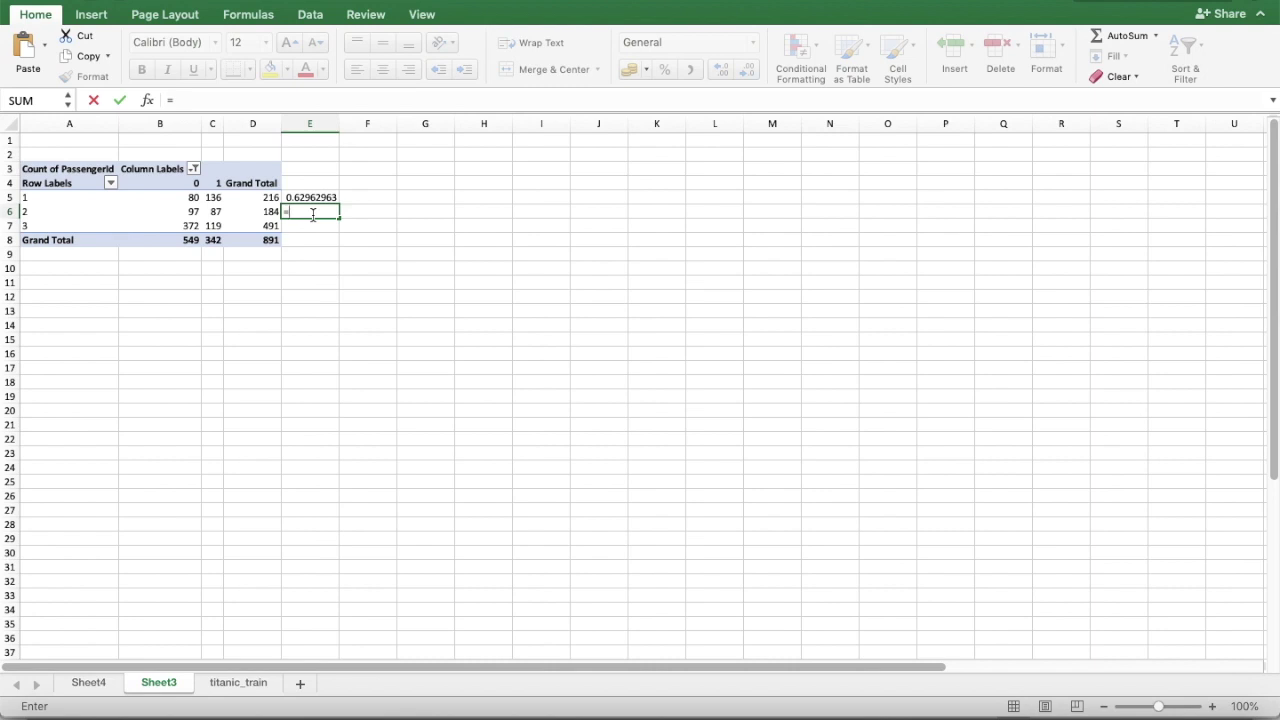
left_click(215, 211)
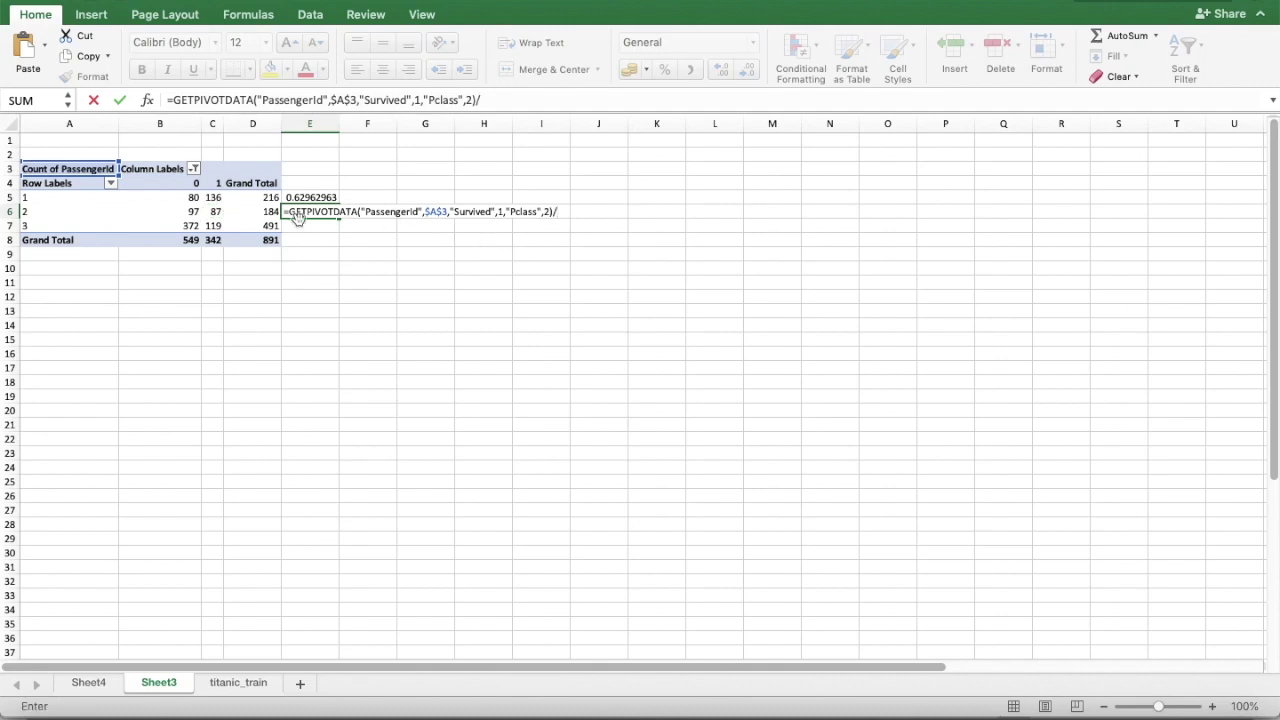
type("/")
left_click(268, 212)
key("Return")
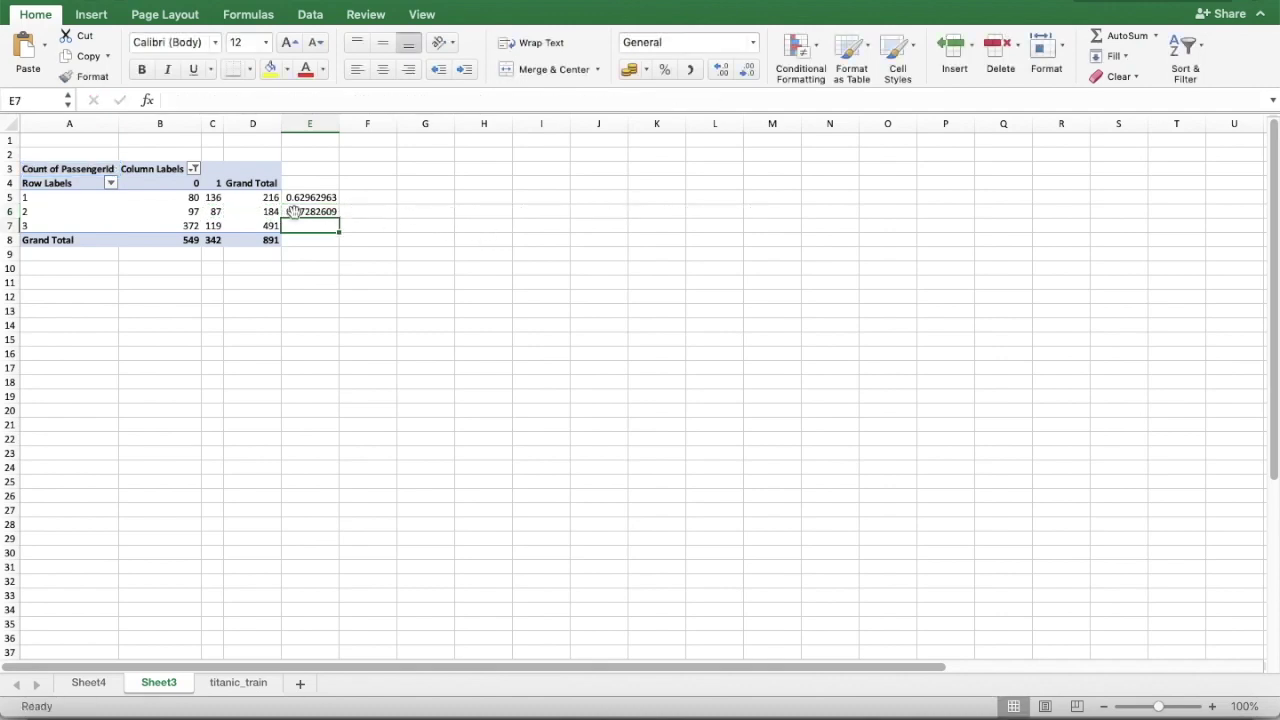
left_click(315, 211)
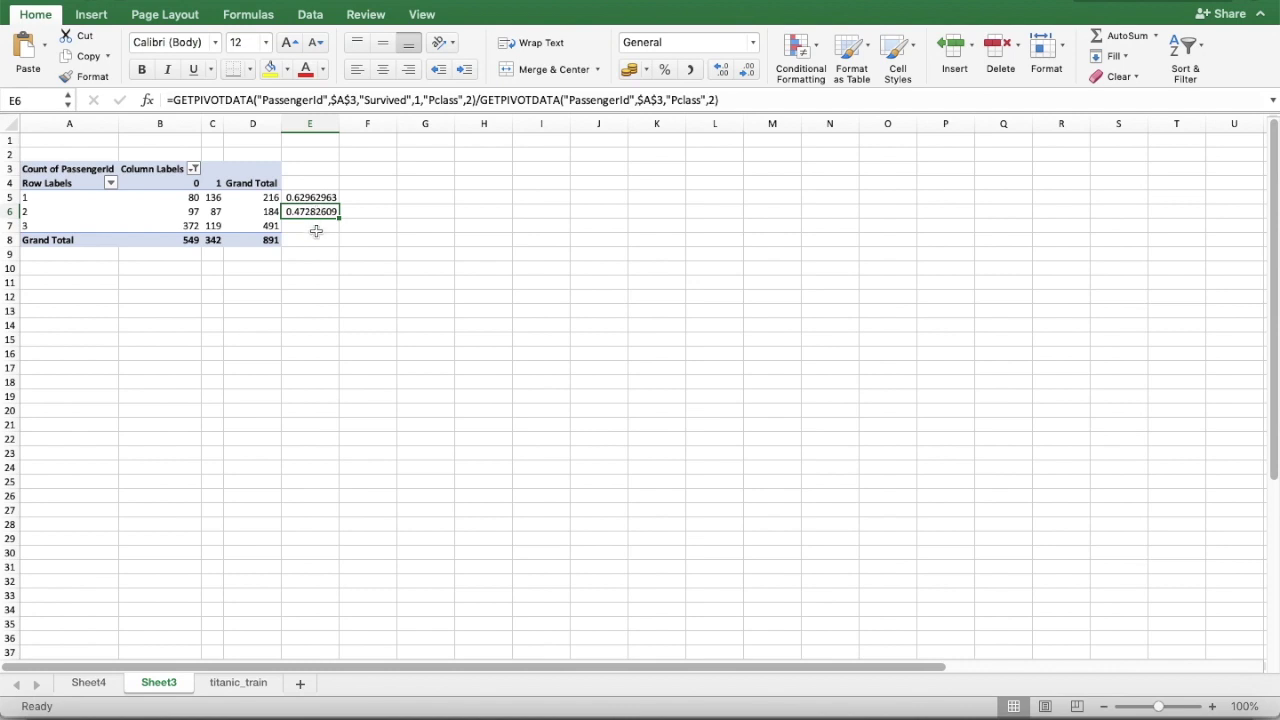
Calculate the third-class survival rate in E7 by dividing the class 3 survivor count by its grand total
left_click(316, 229)
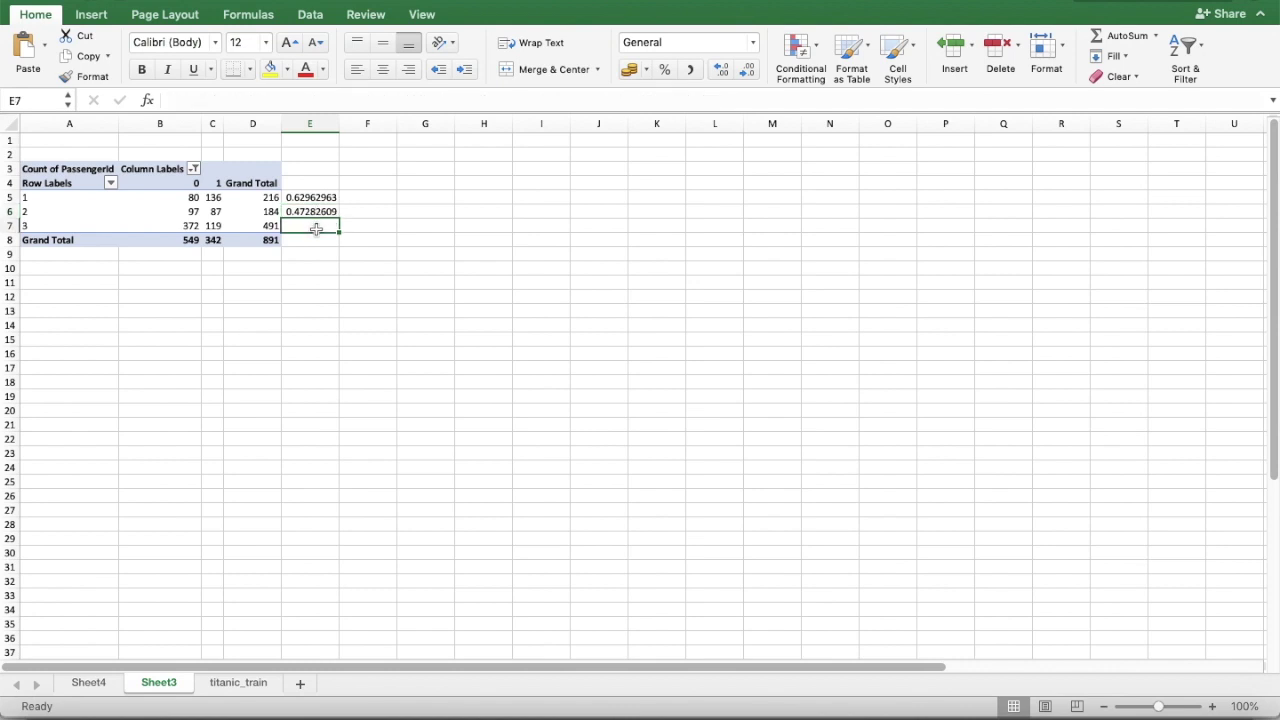
type("=")
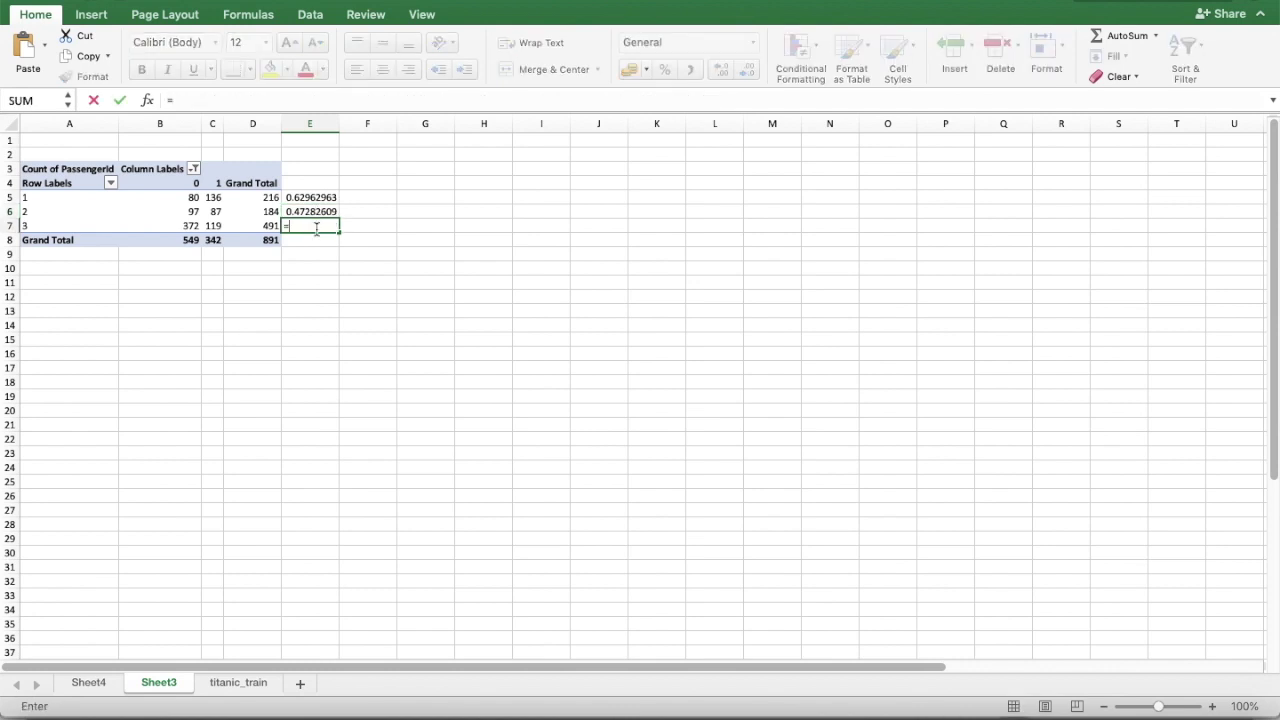
left_click(212, 226)
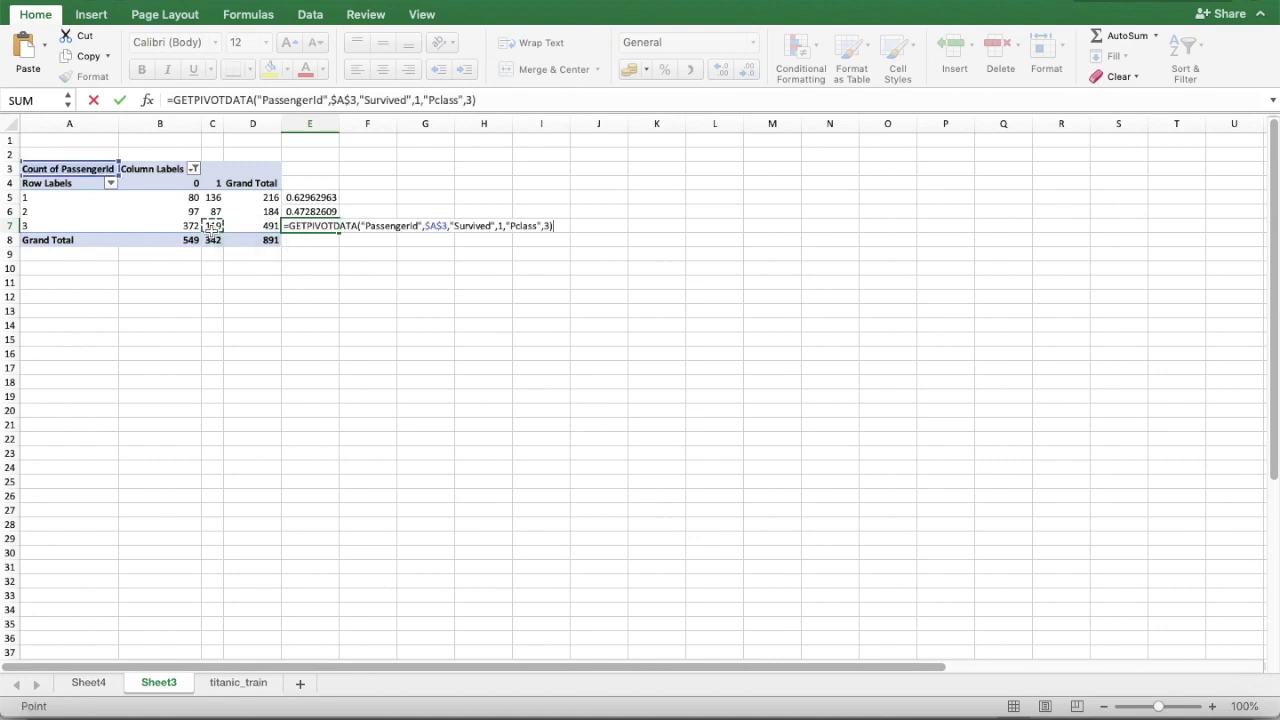
type("/")
left_click(266, 228)
key("Return")
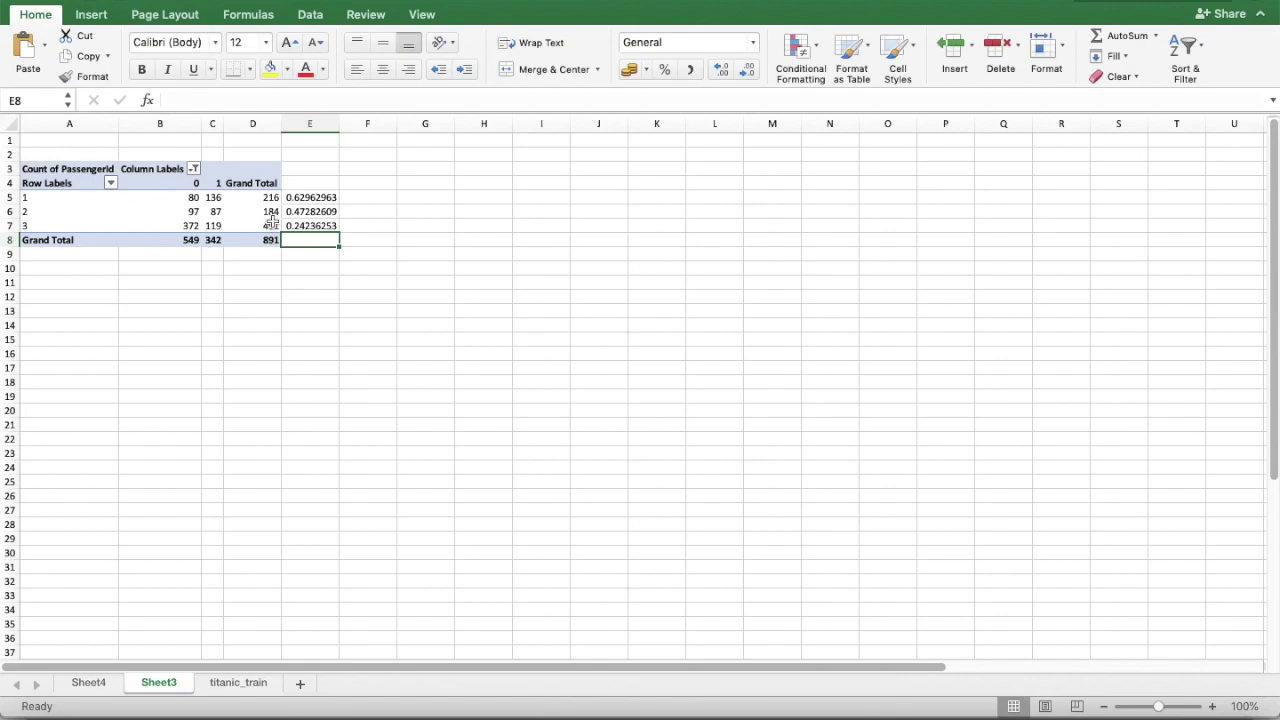
Check the third-class counts, compare the survival rates in E5:E7, and go to the titanic_train sheet
left_click(270, 225)
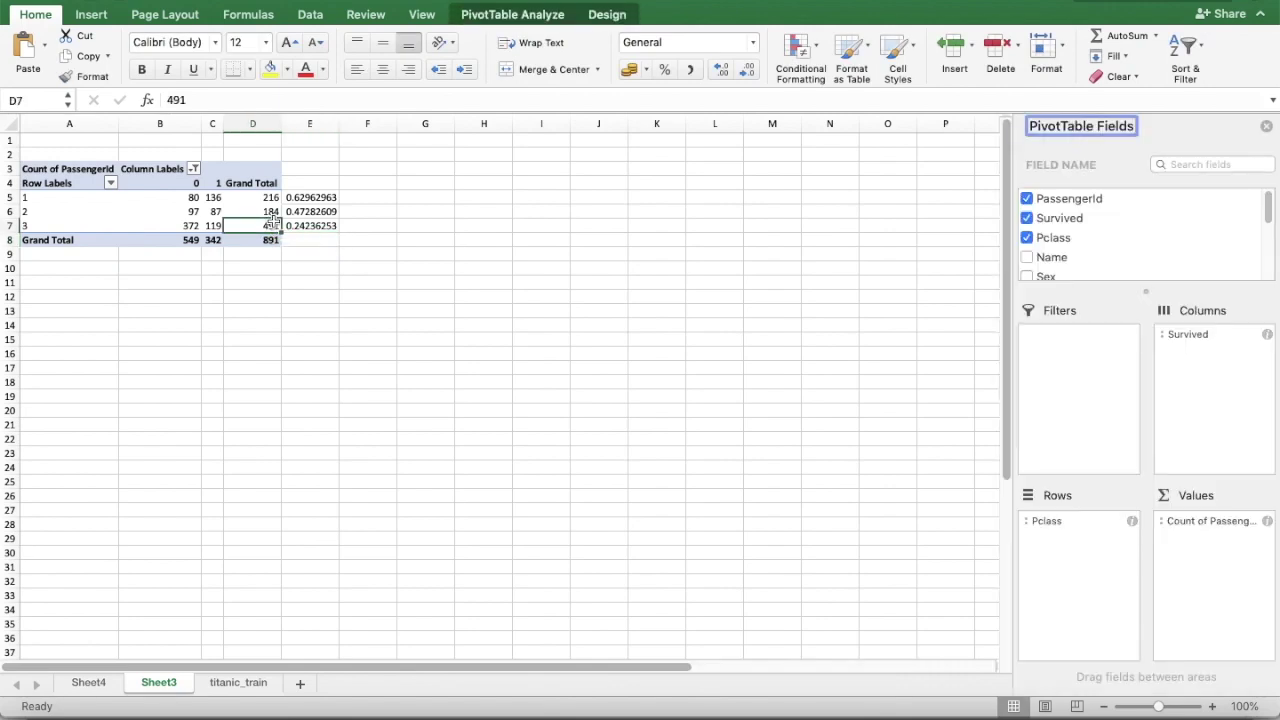
left_click(210, 226)
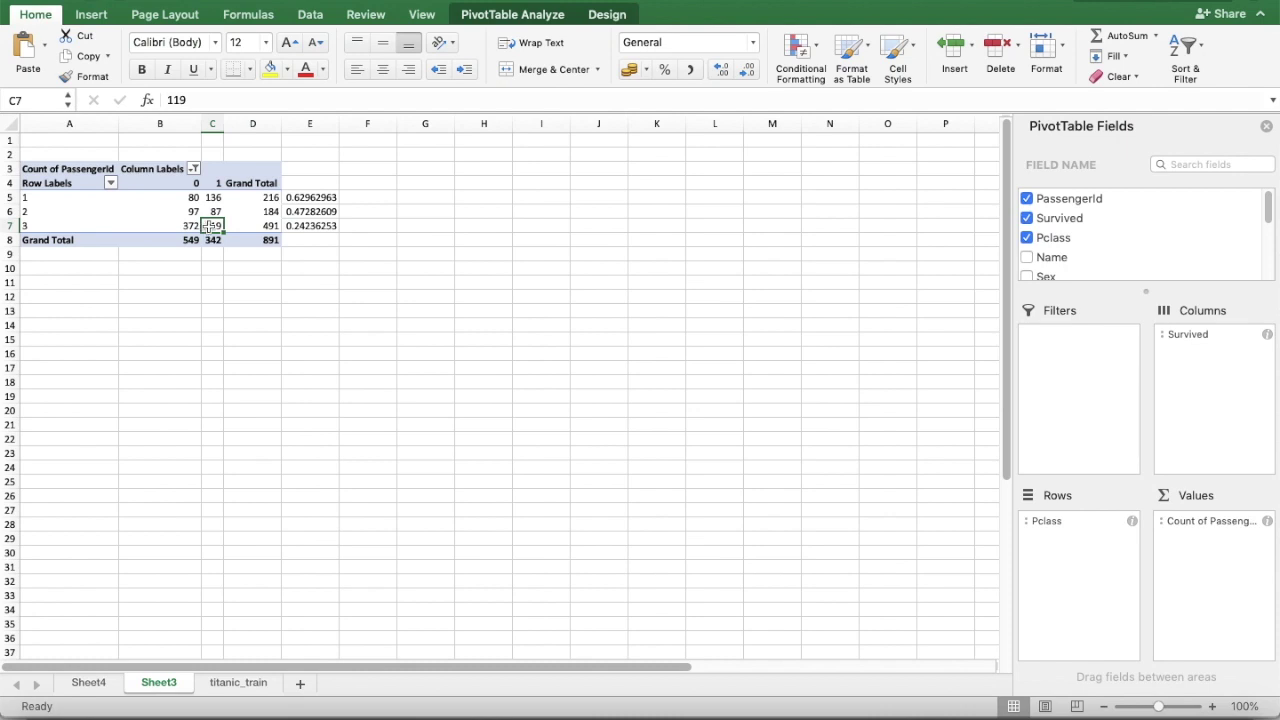
left_click(305, 226)
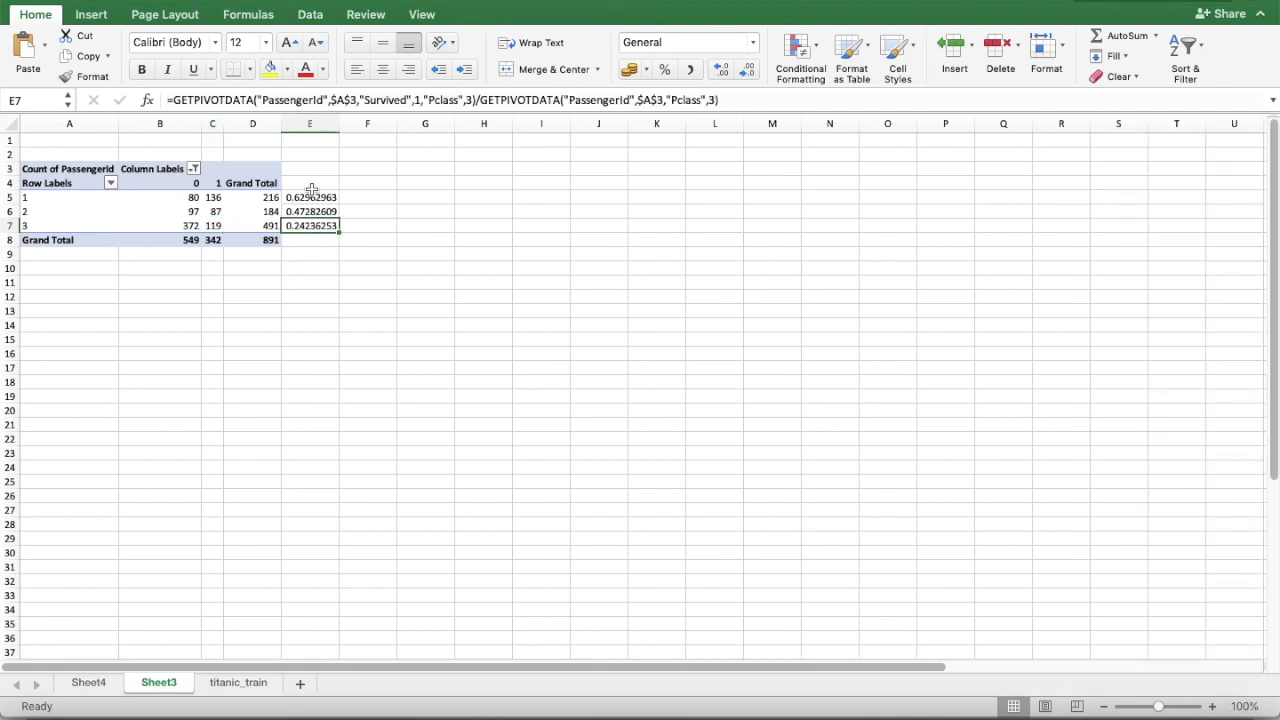
left_click_drag(310, 197, 306, 230)
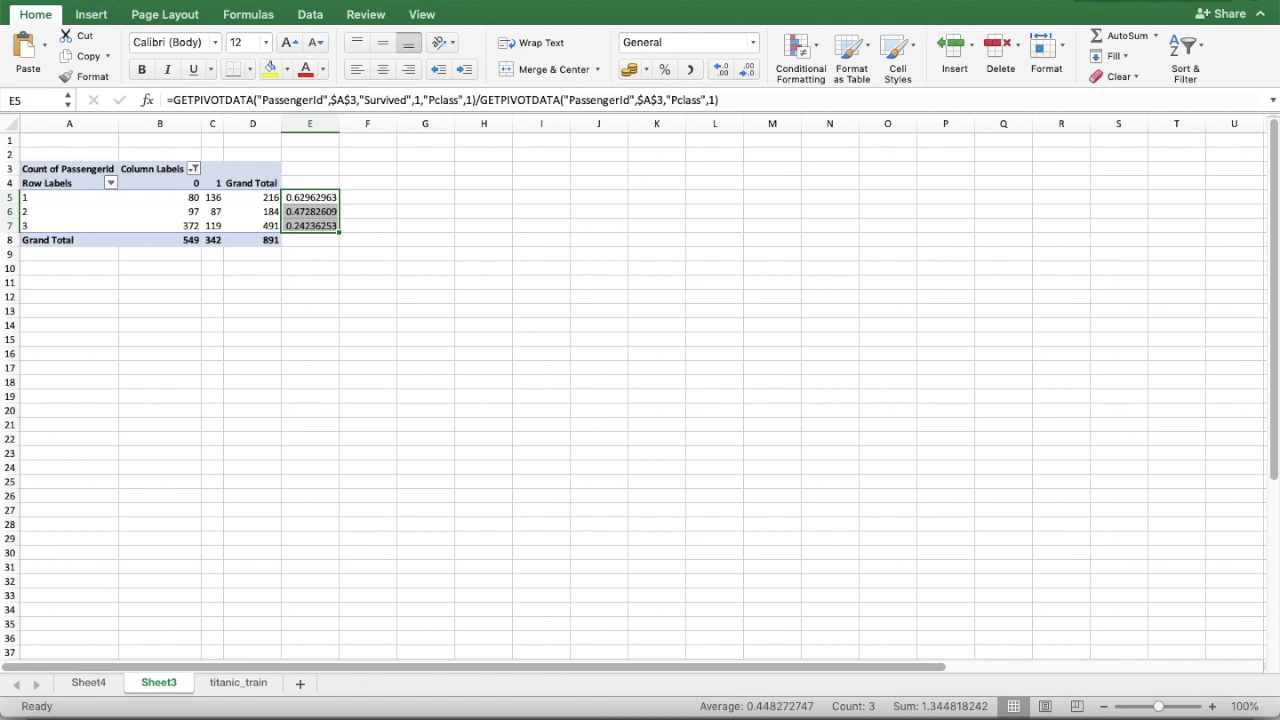
key("ctrl+Page_Down")
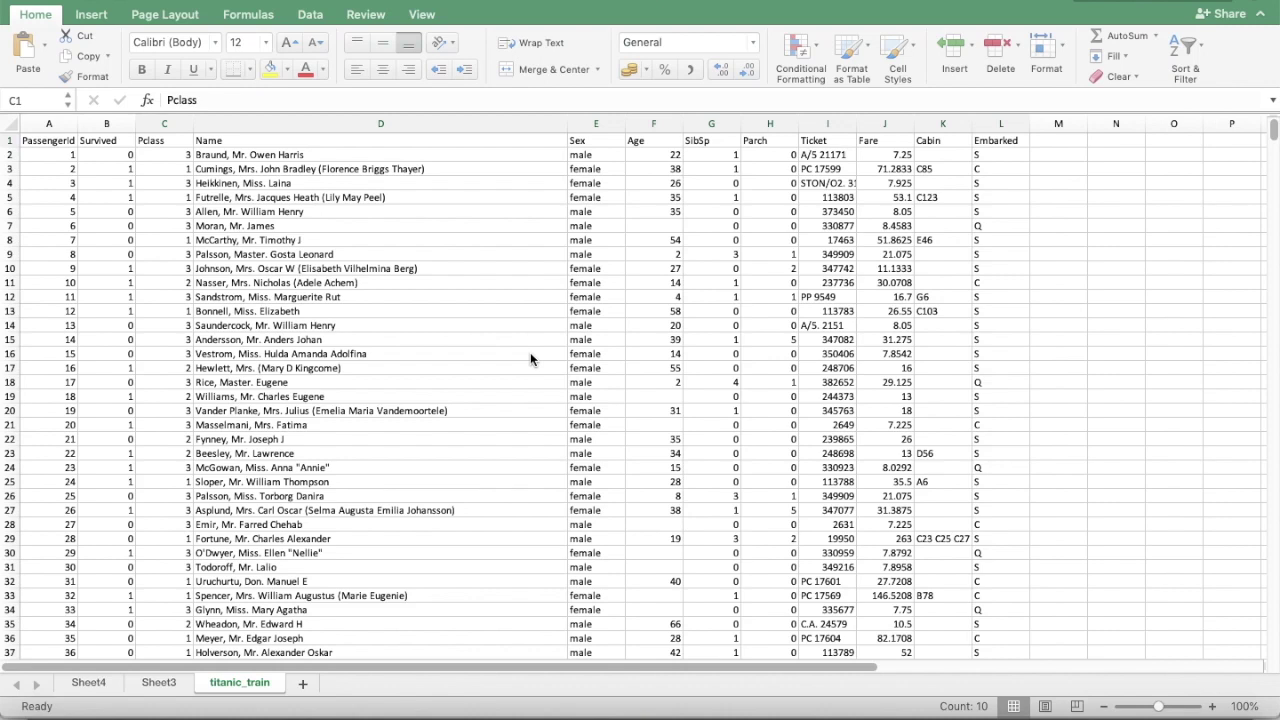